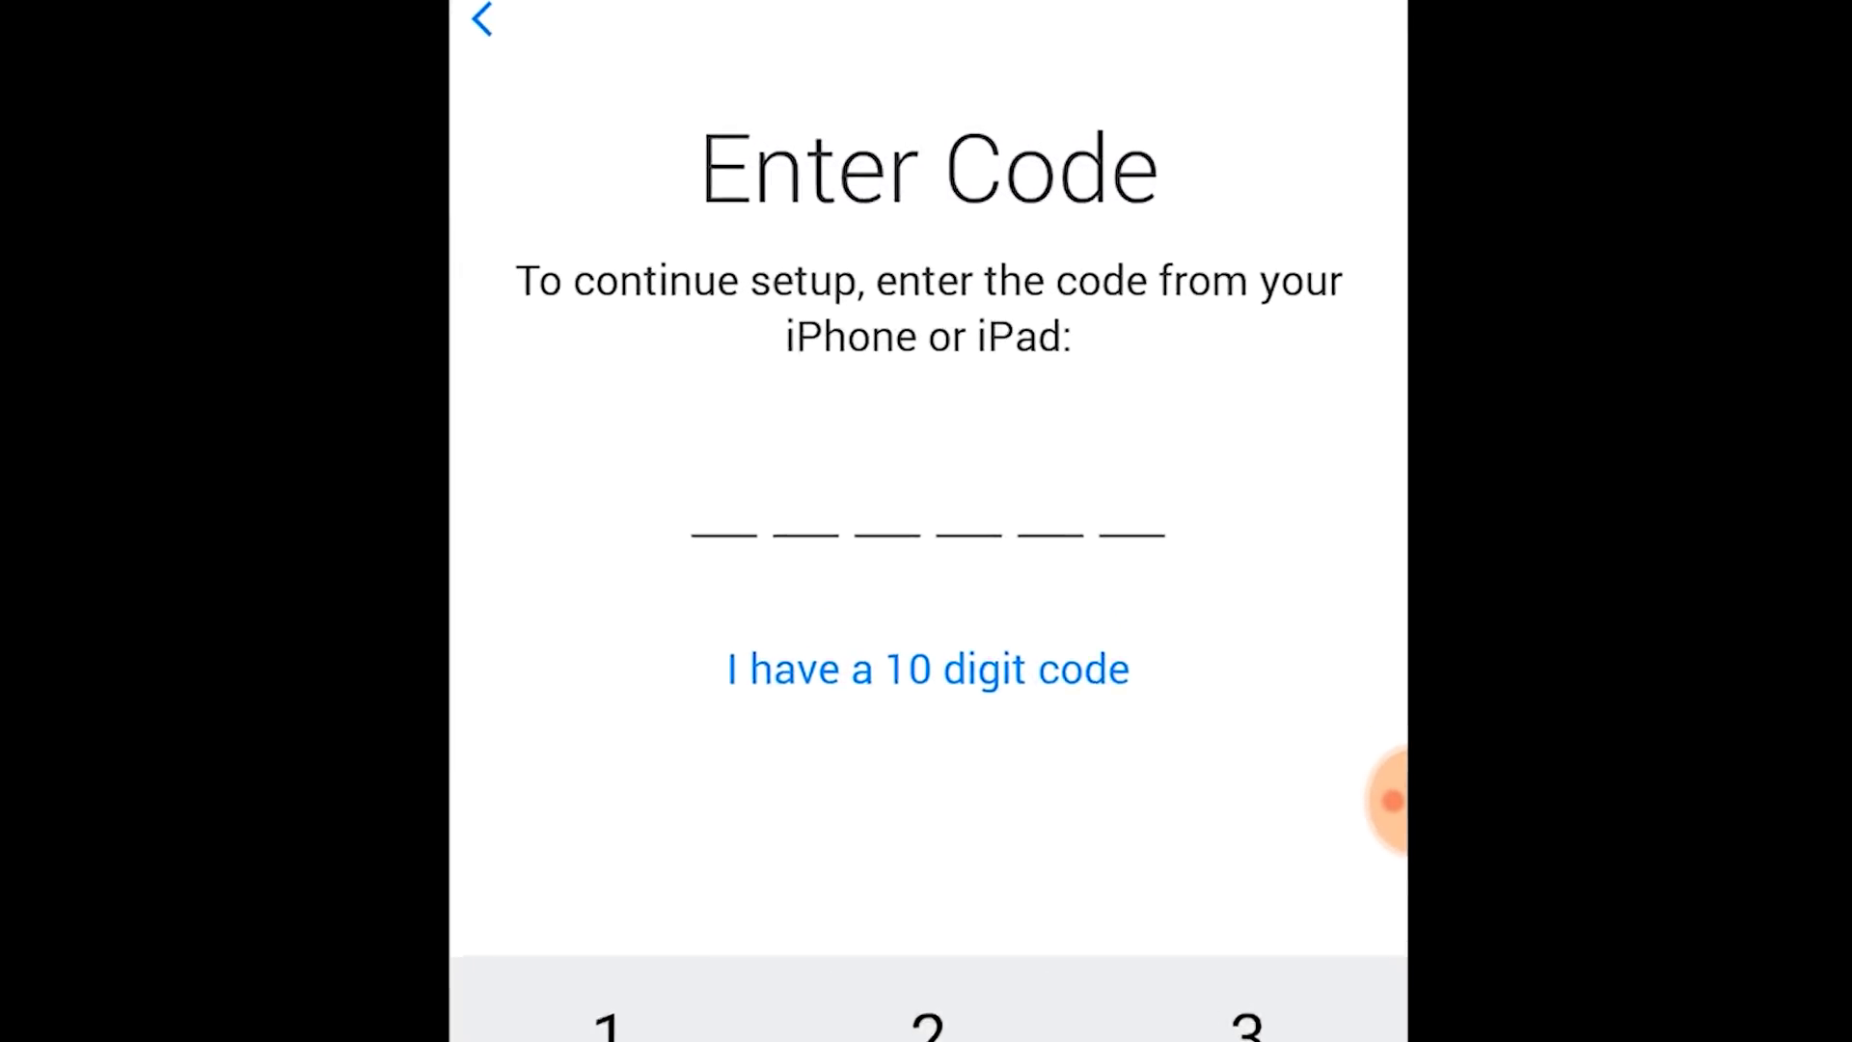
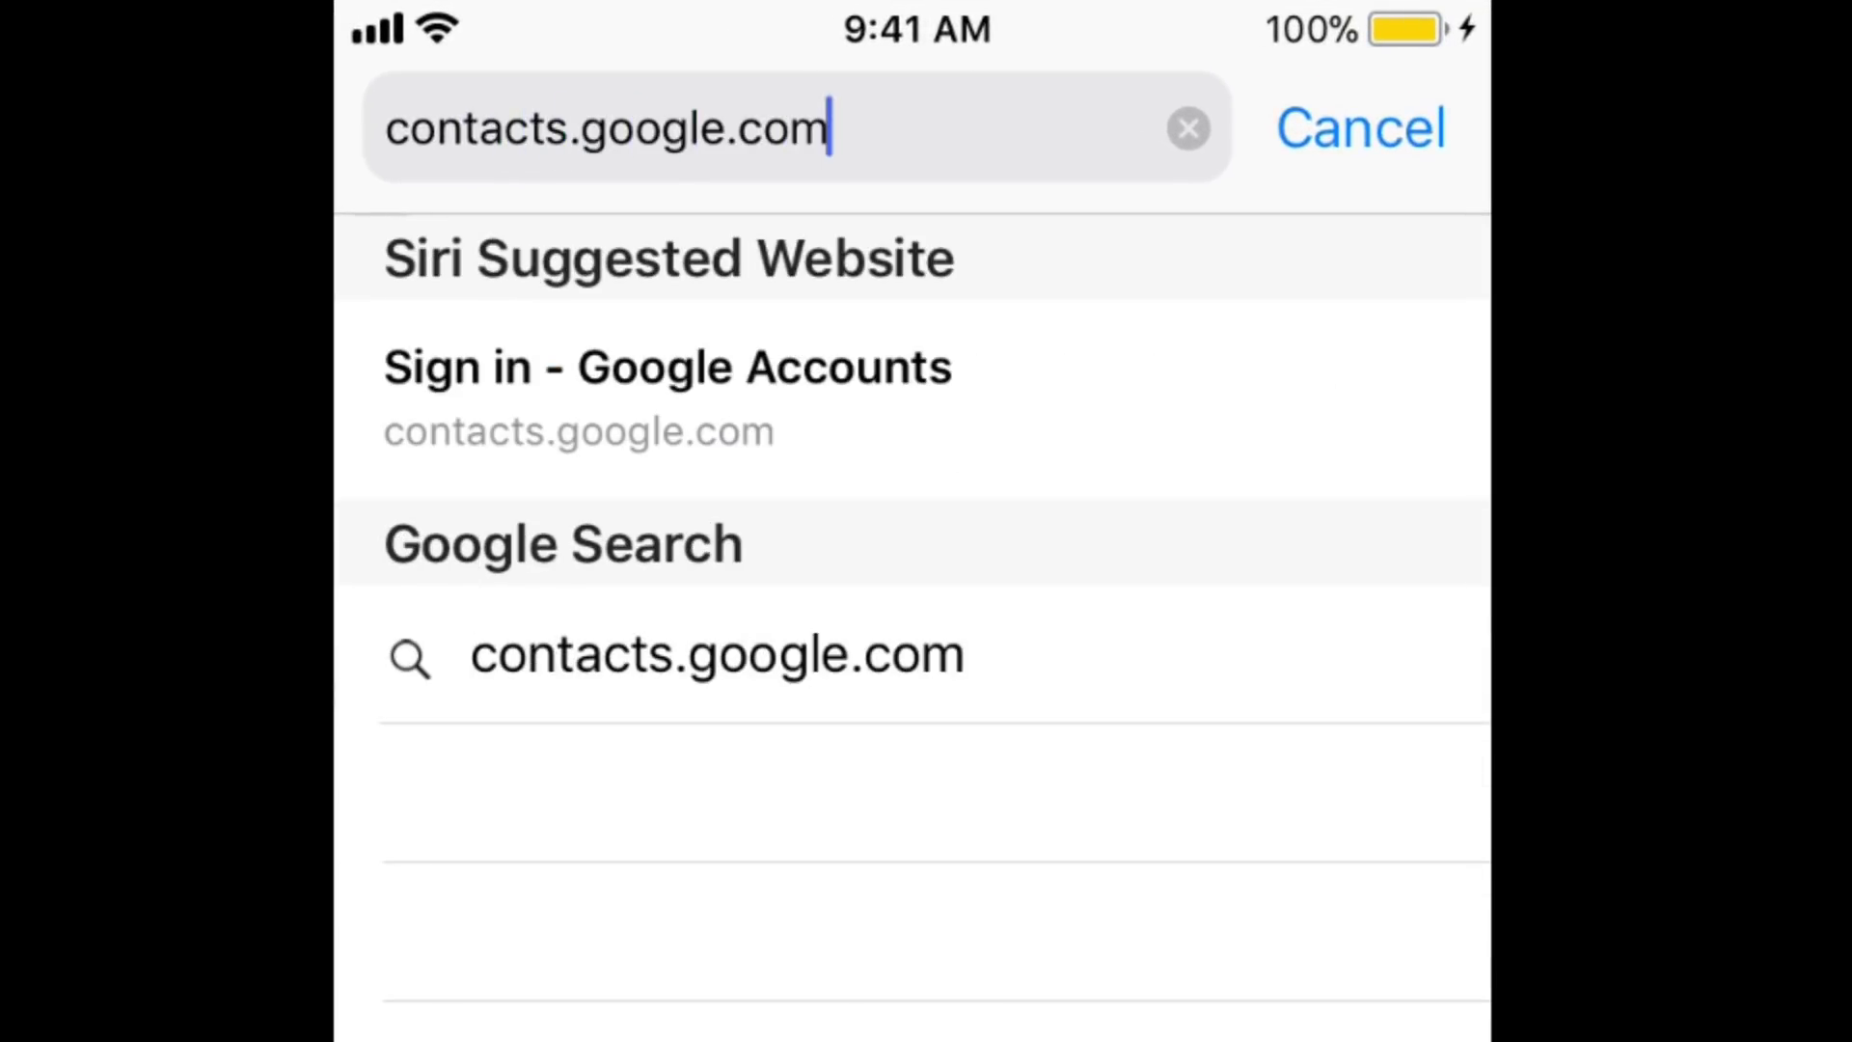
- Load contacts.google.com in Safari to reach the Google account's contacts
{"action": "key", "text": "Return"}
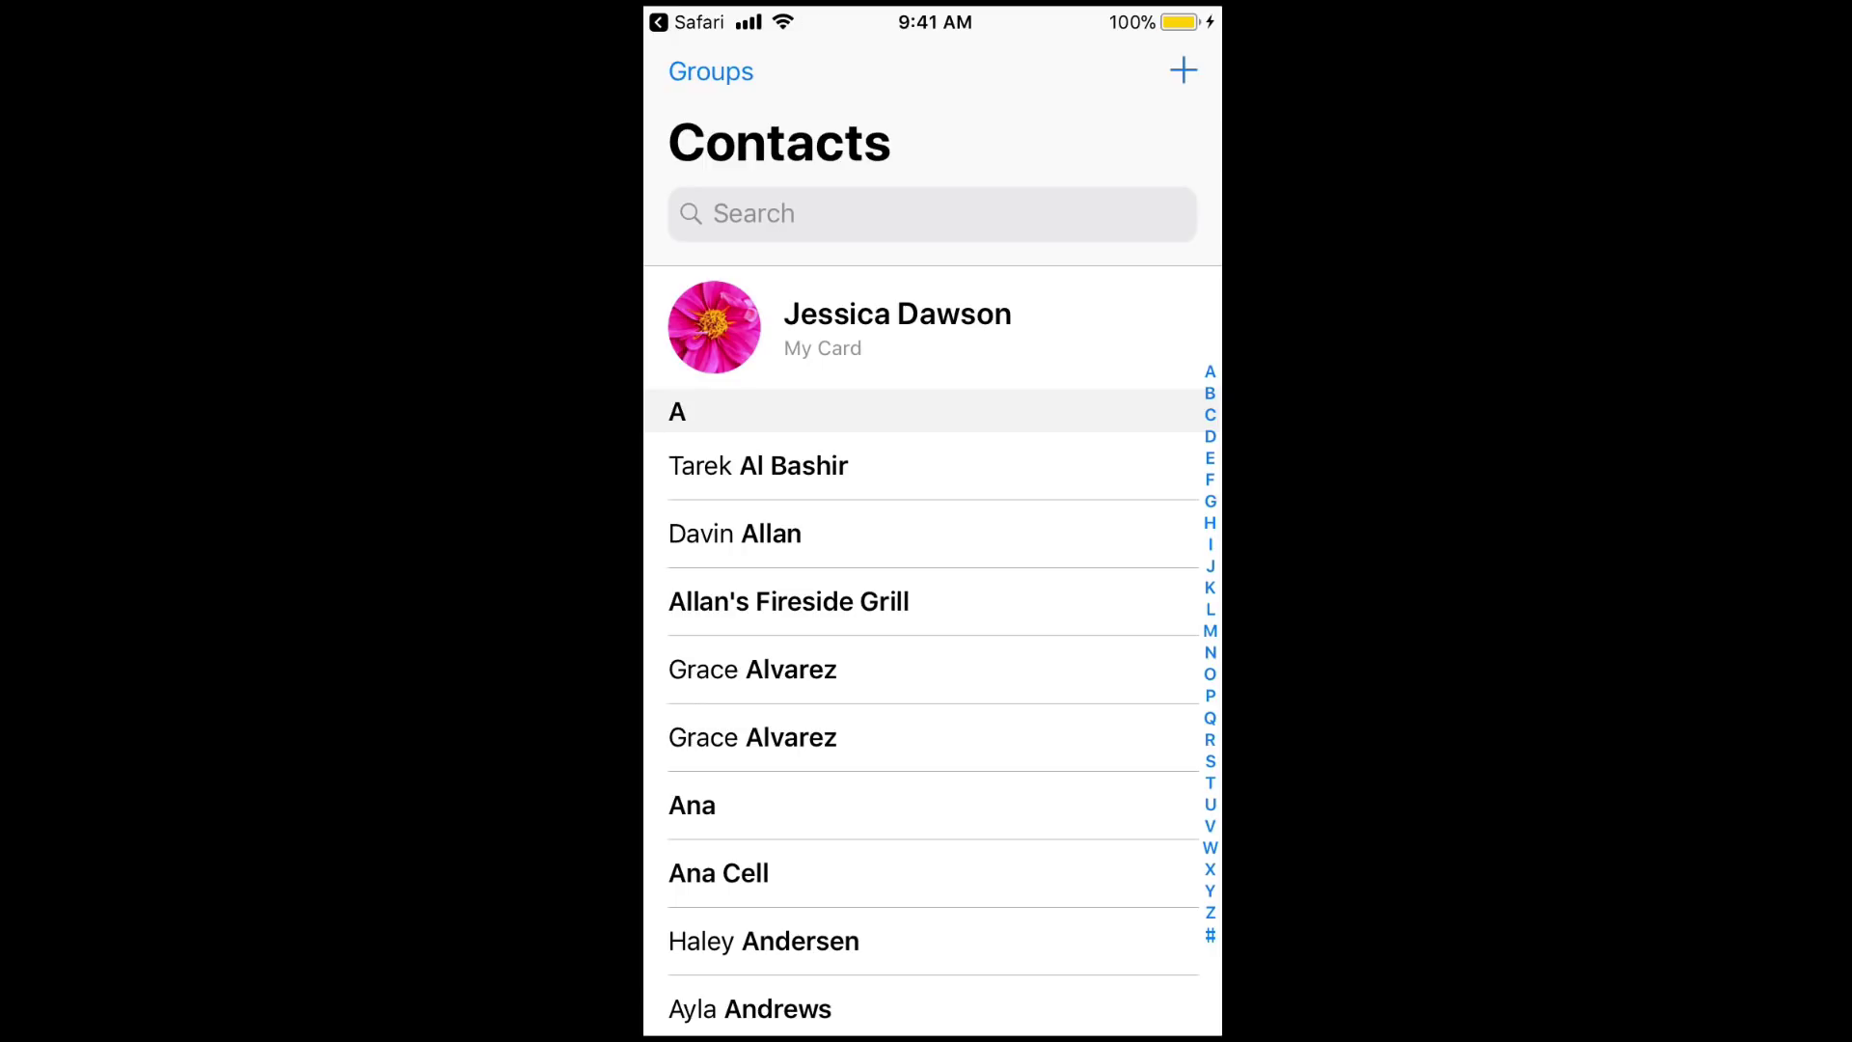
{"action": "scroll", "coordinate": [933, 608], "scroll_direction": "down", "scroll_amount": 5}
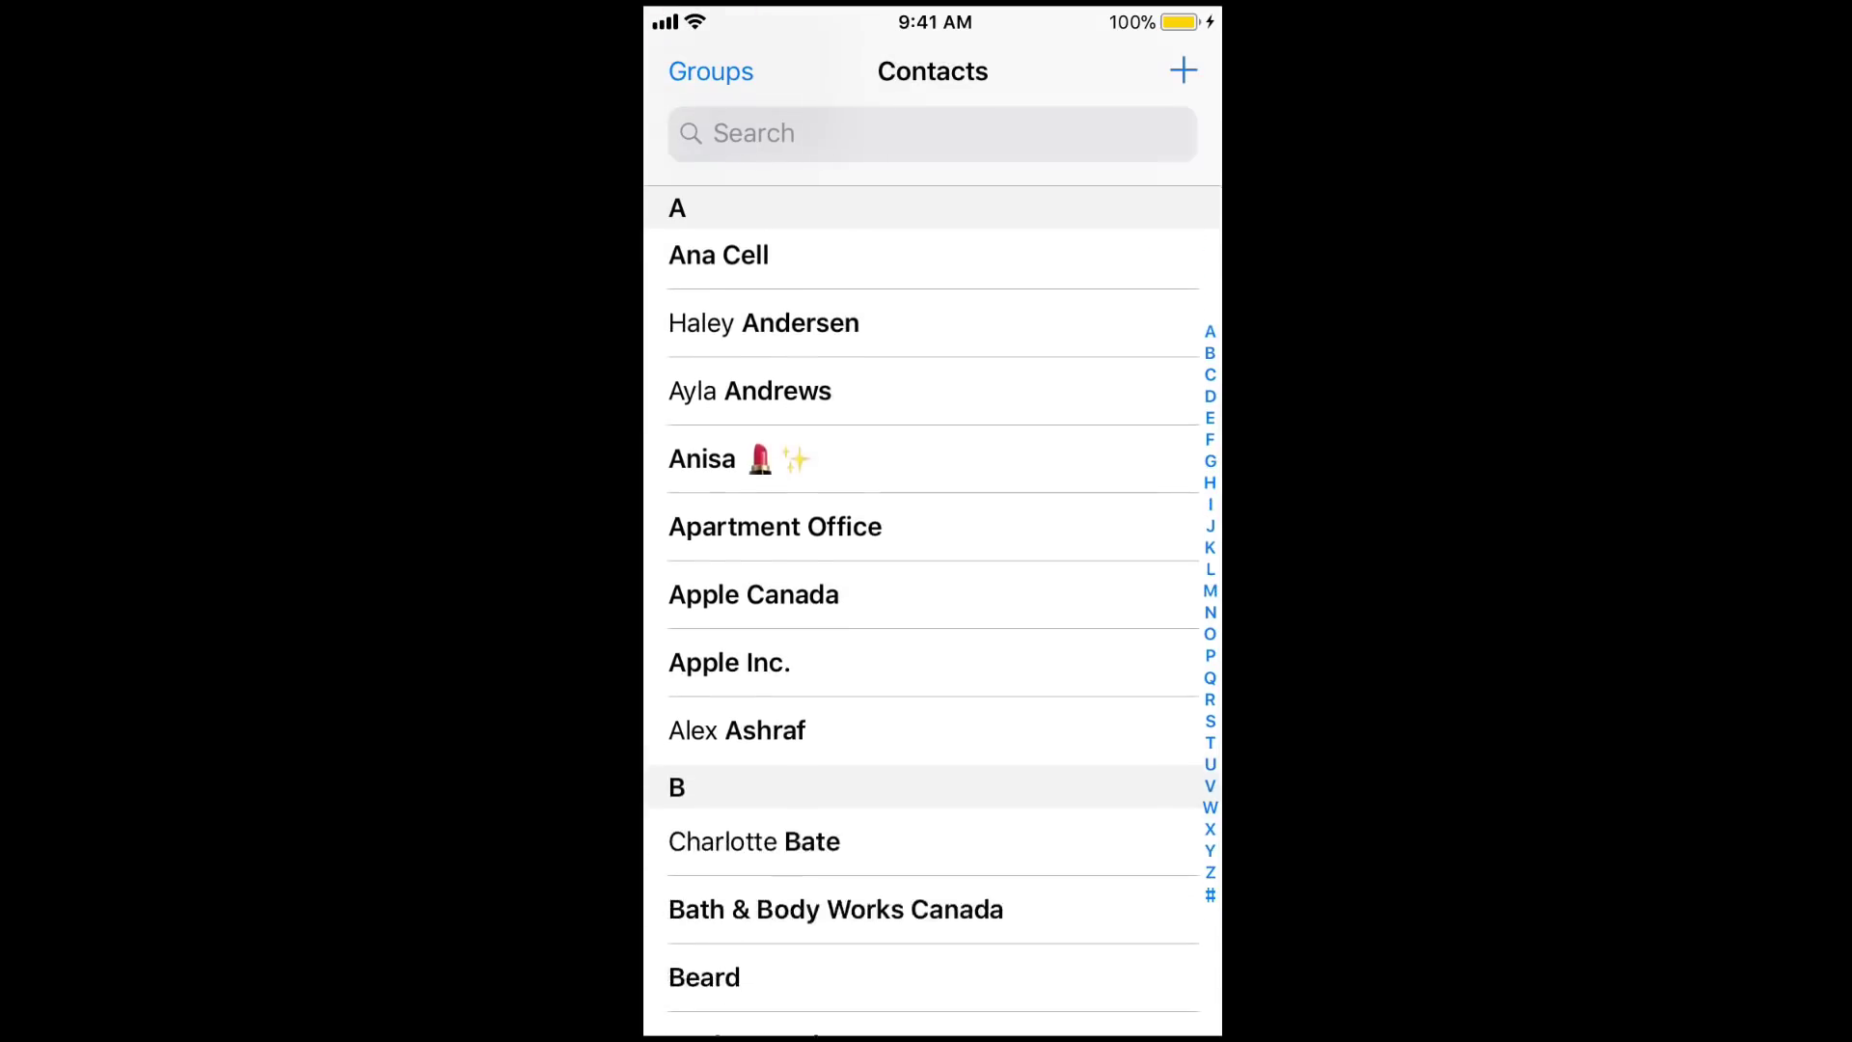
{"action": "scroll", "coordinate": [933, 608], "scroll_direction": "down", "scroll_amount": 2}
{"action": "scroll", "coordinate": [933, 608], "scroll_direction": "down", "scroll_amount": 3}
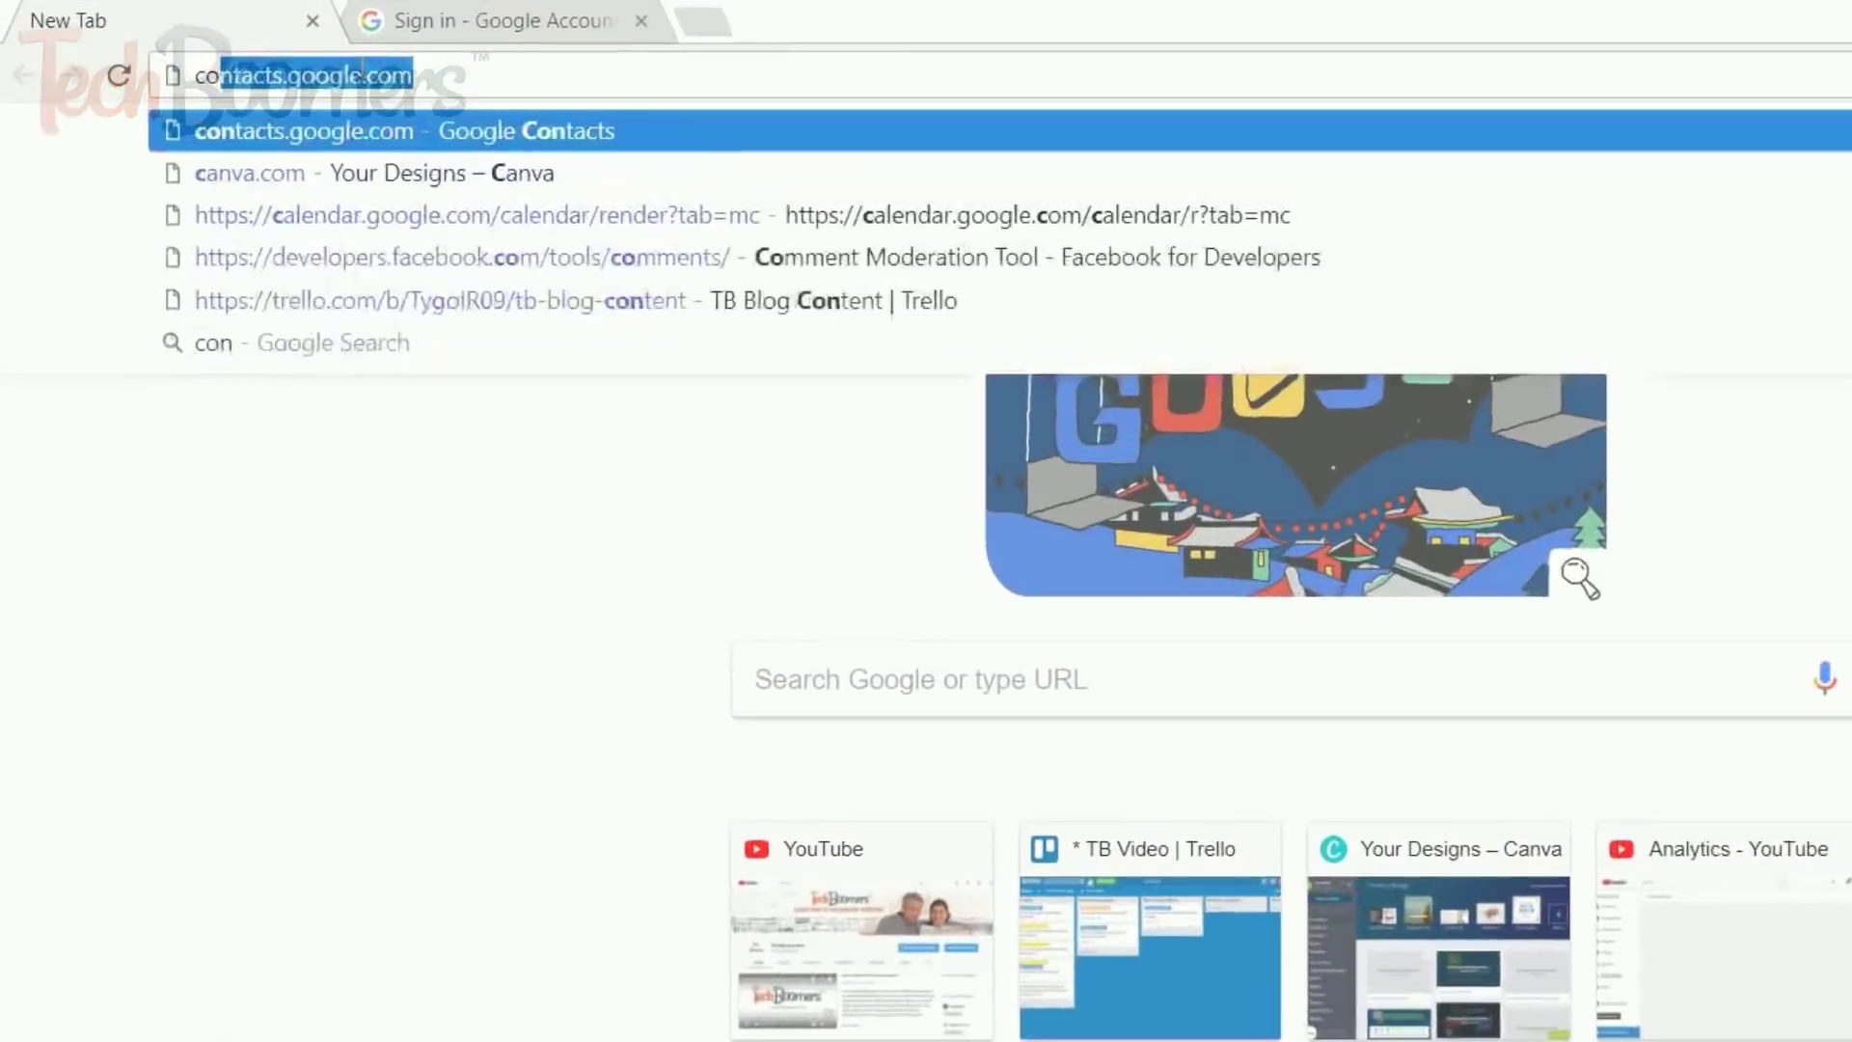
{"action": "type", "text": "tacts."}
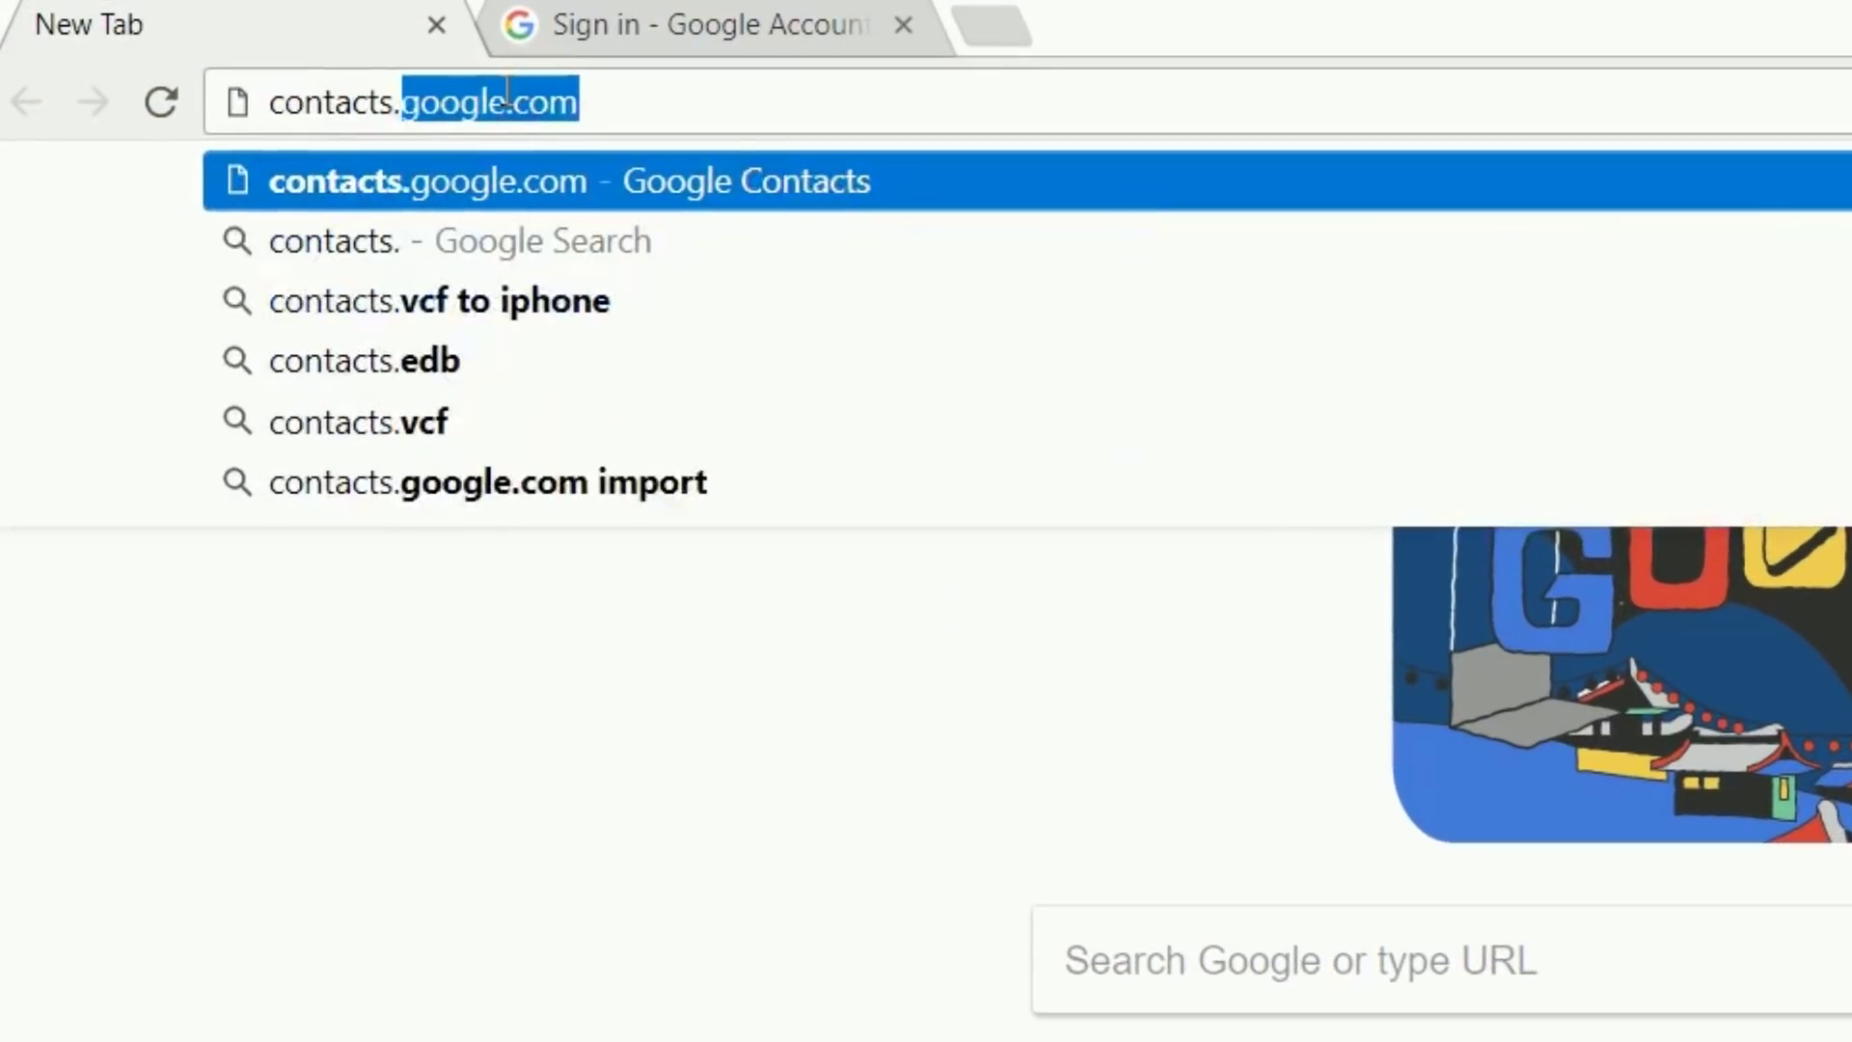
{"action": "type", "text": "google.com"}
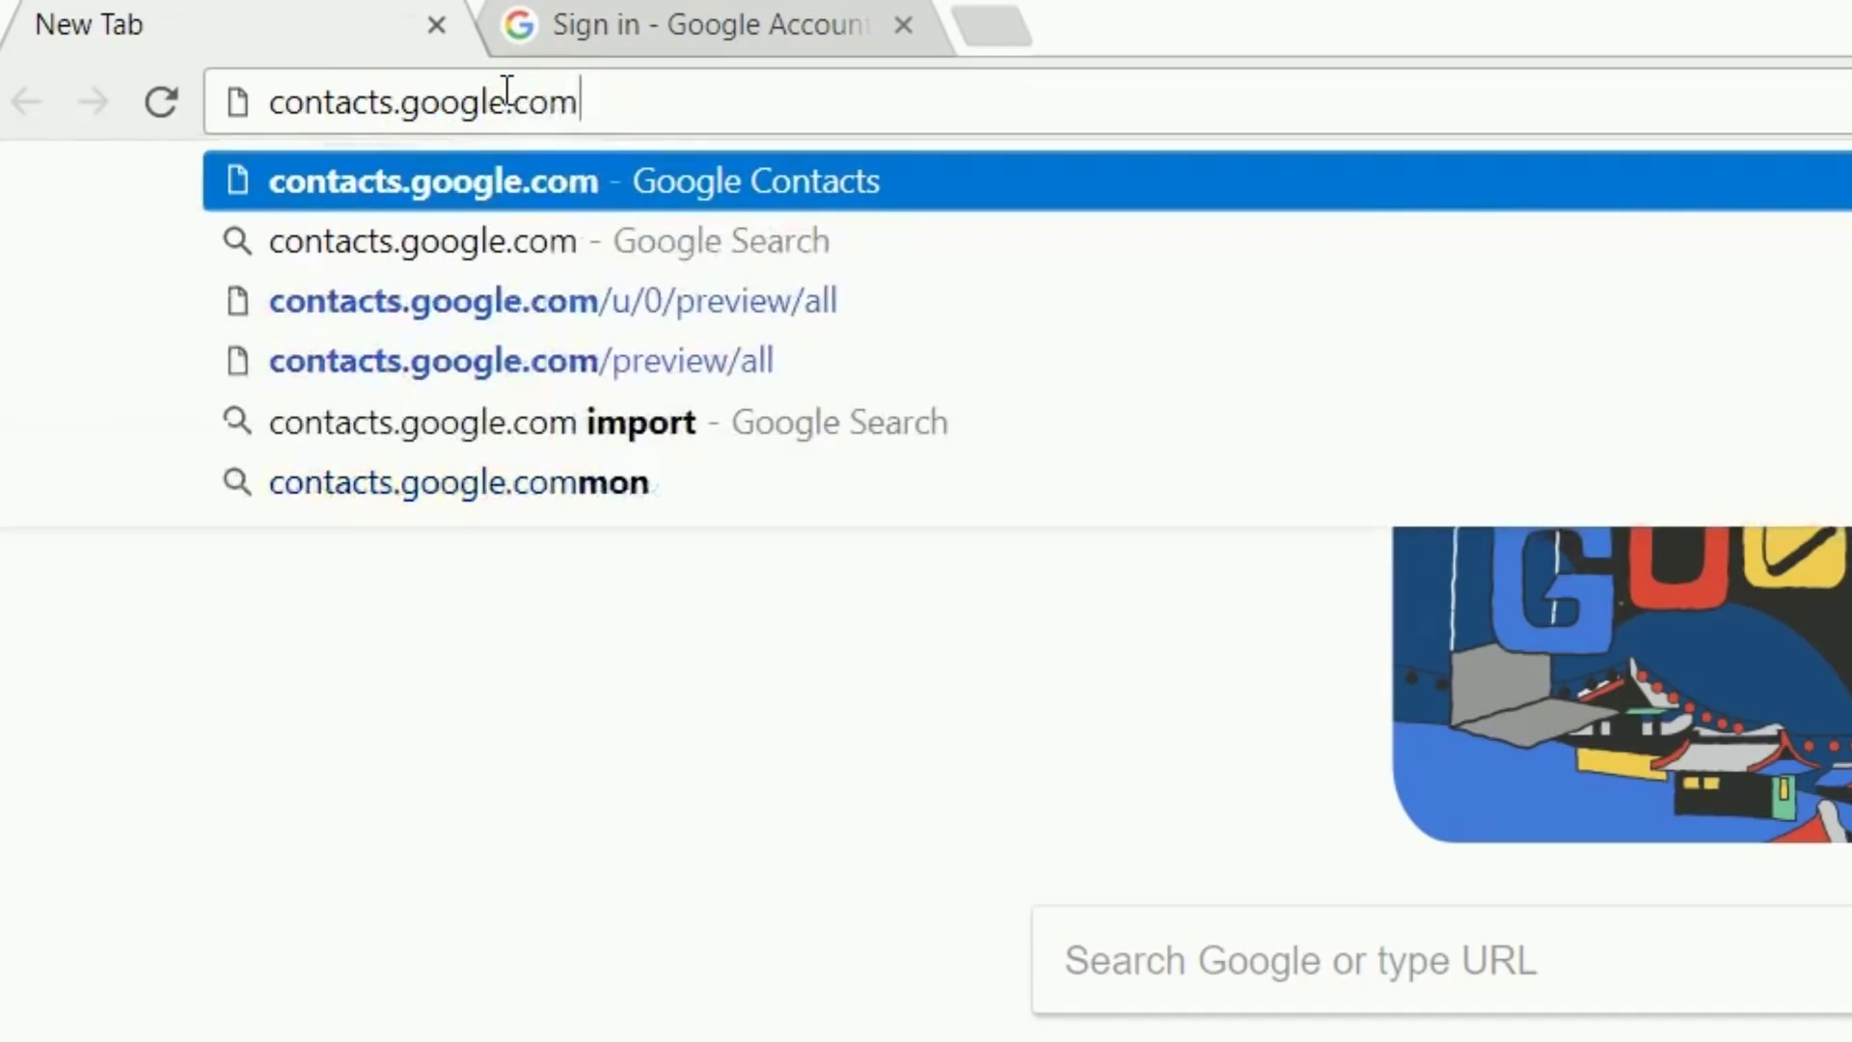
- On contacts.google.com, select all contacts and export them in vCard format
{"action": "key", "text": "Return"}
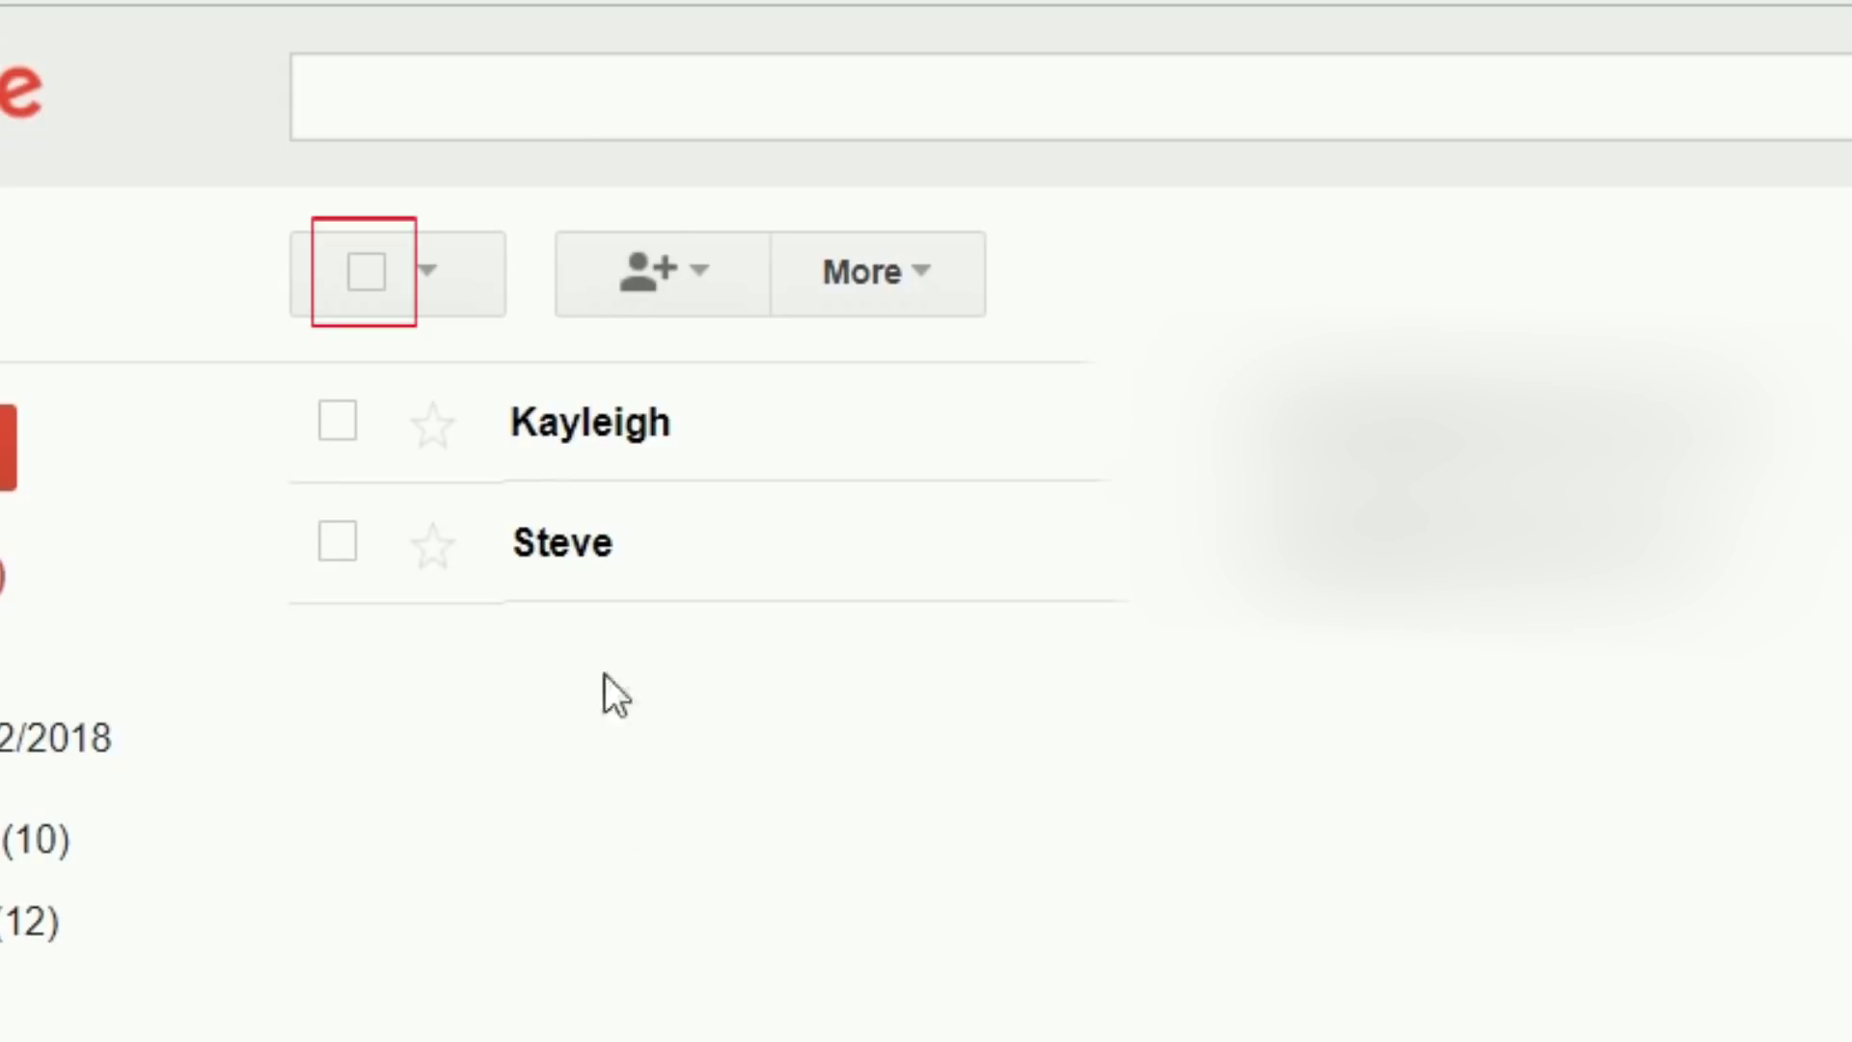
{"action": "left_click", "coordinate": [365, 273]}
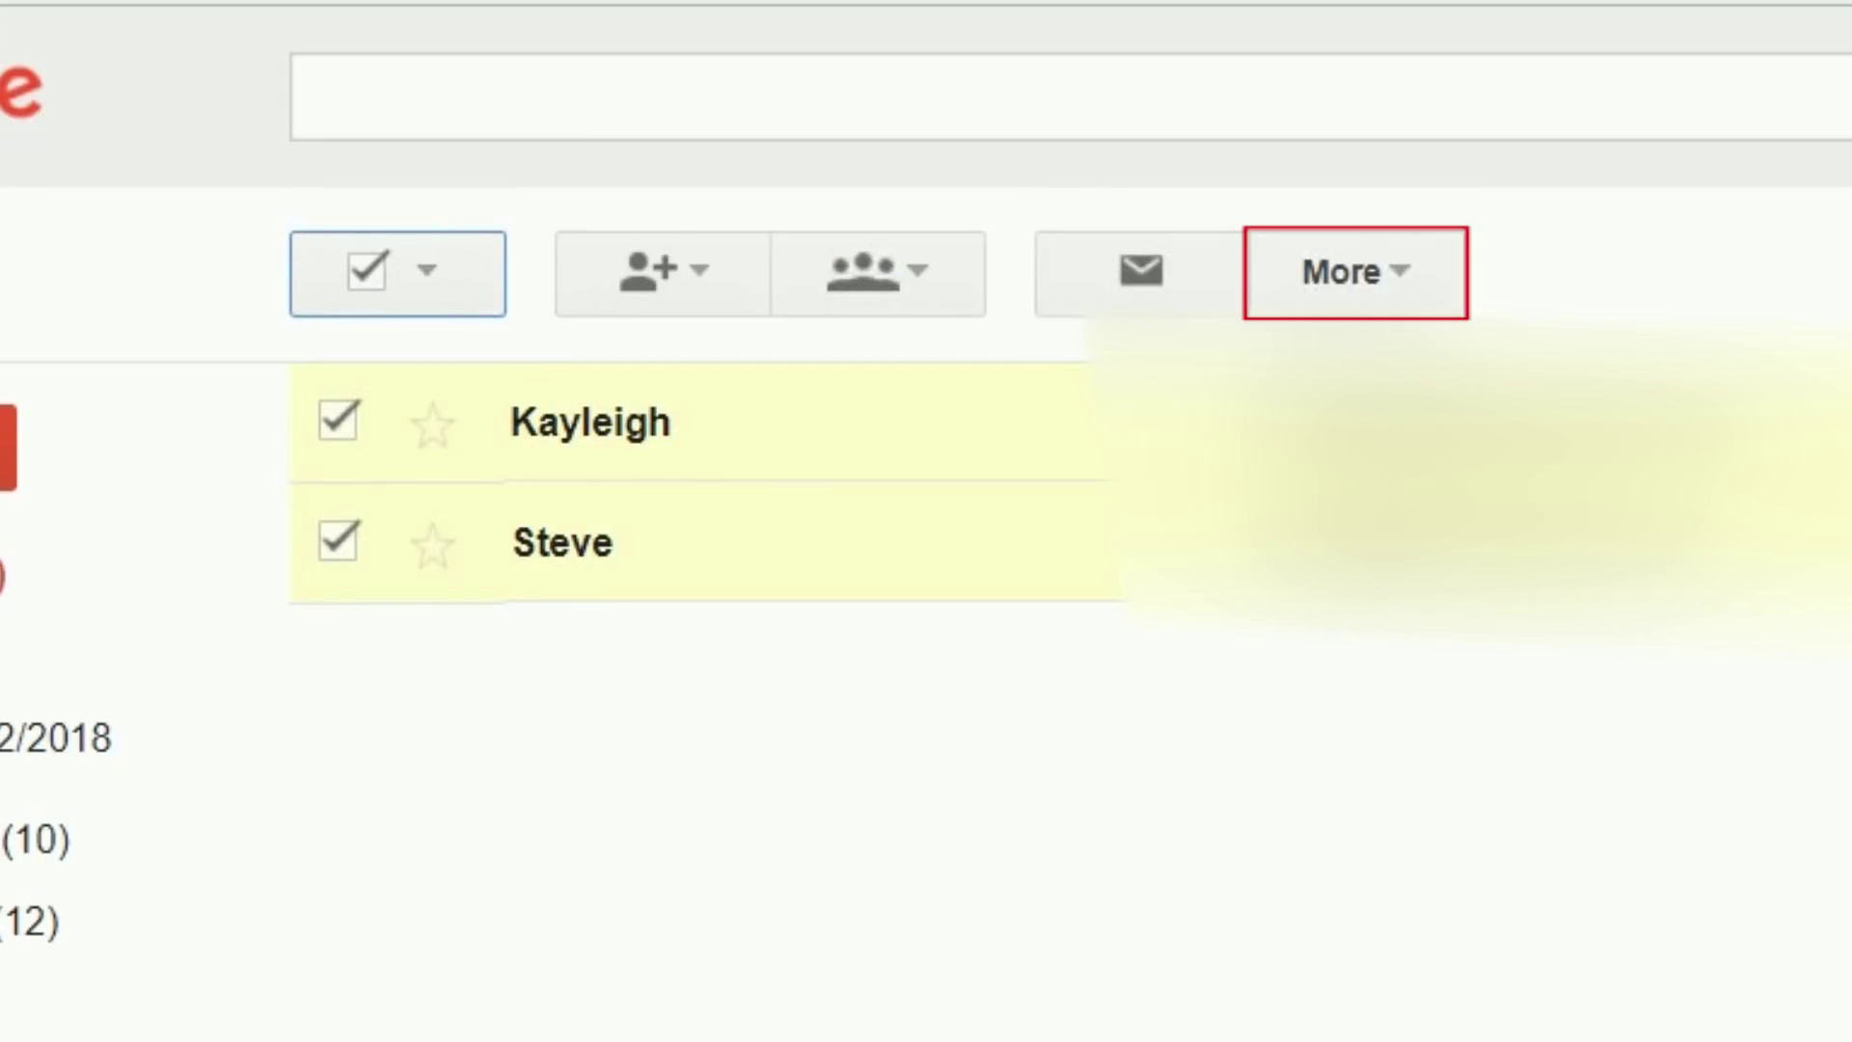
{"action": "left_click", "coordinate": [1447, 288]}
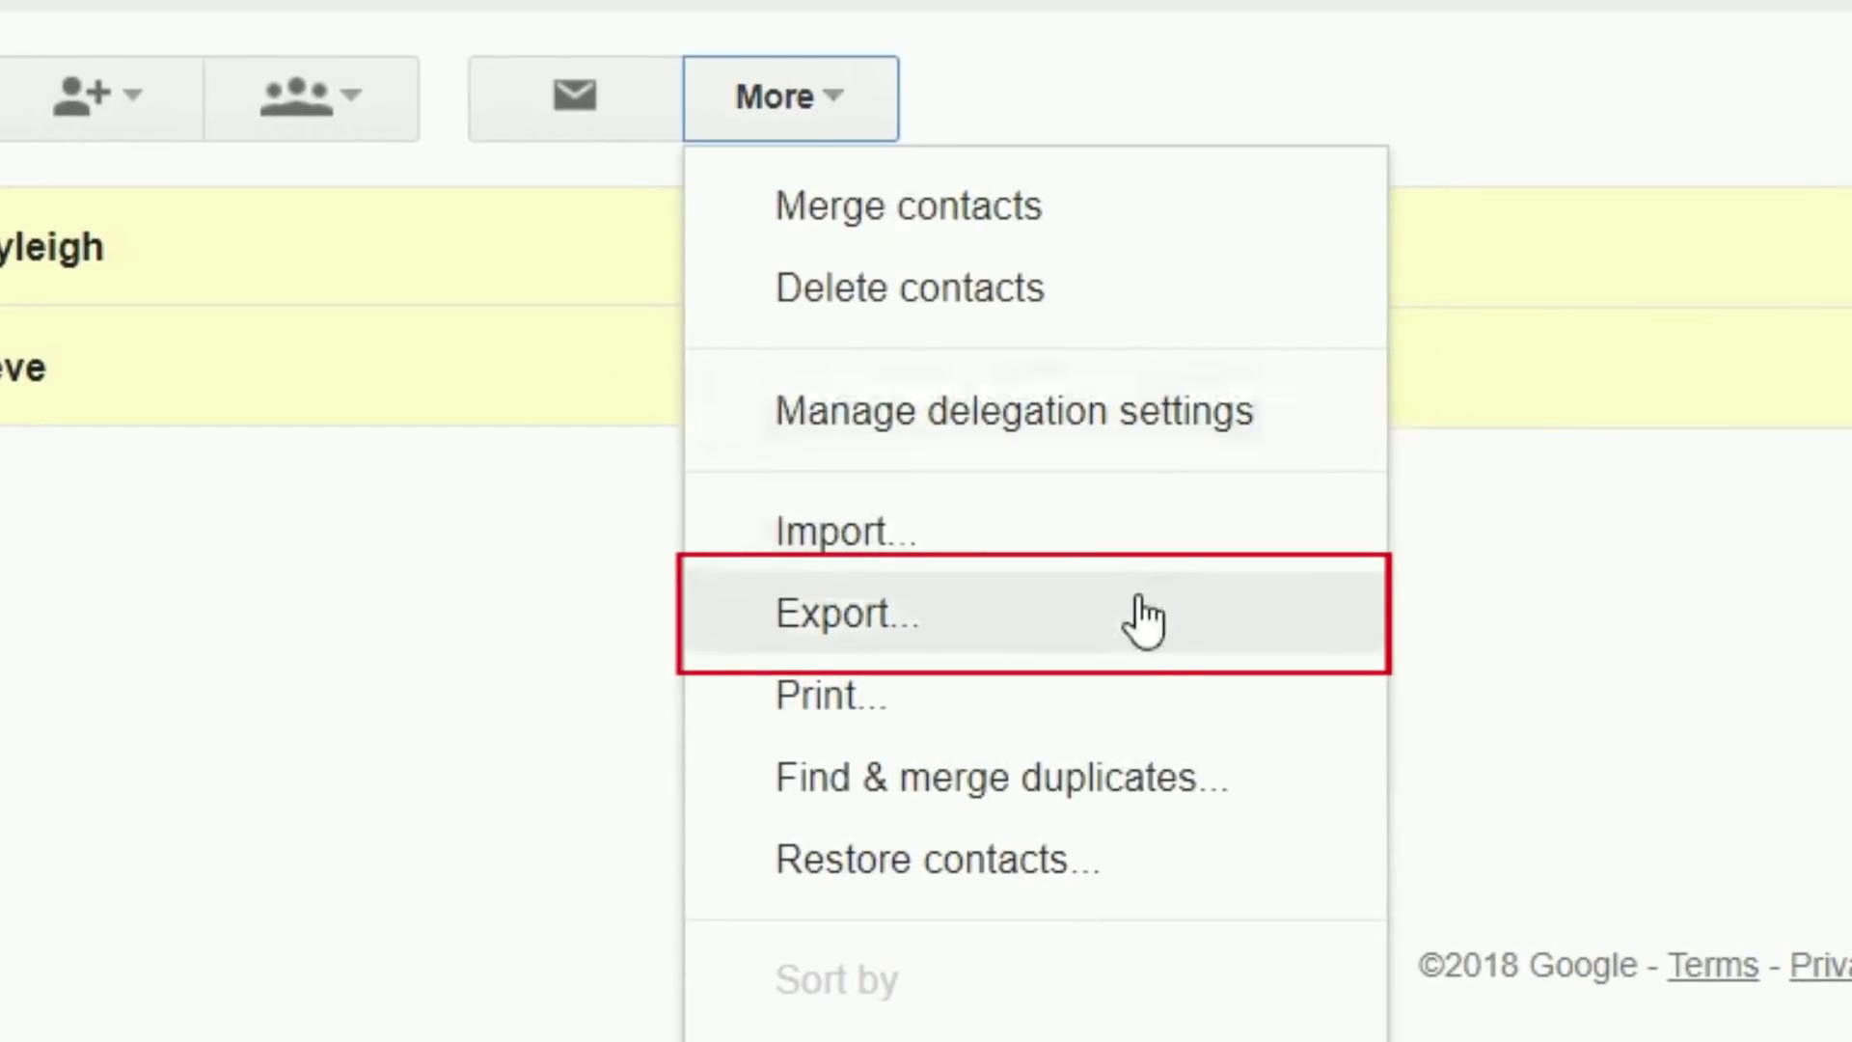
{"action": "left_click", "coordinate": [1170, 639]}
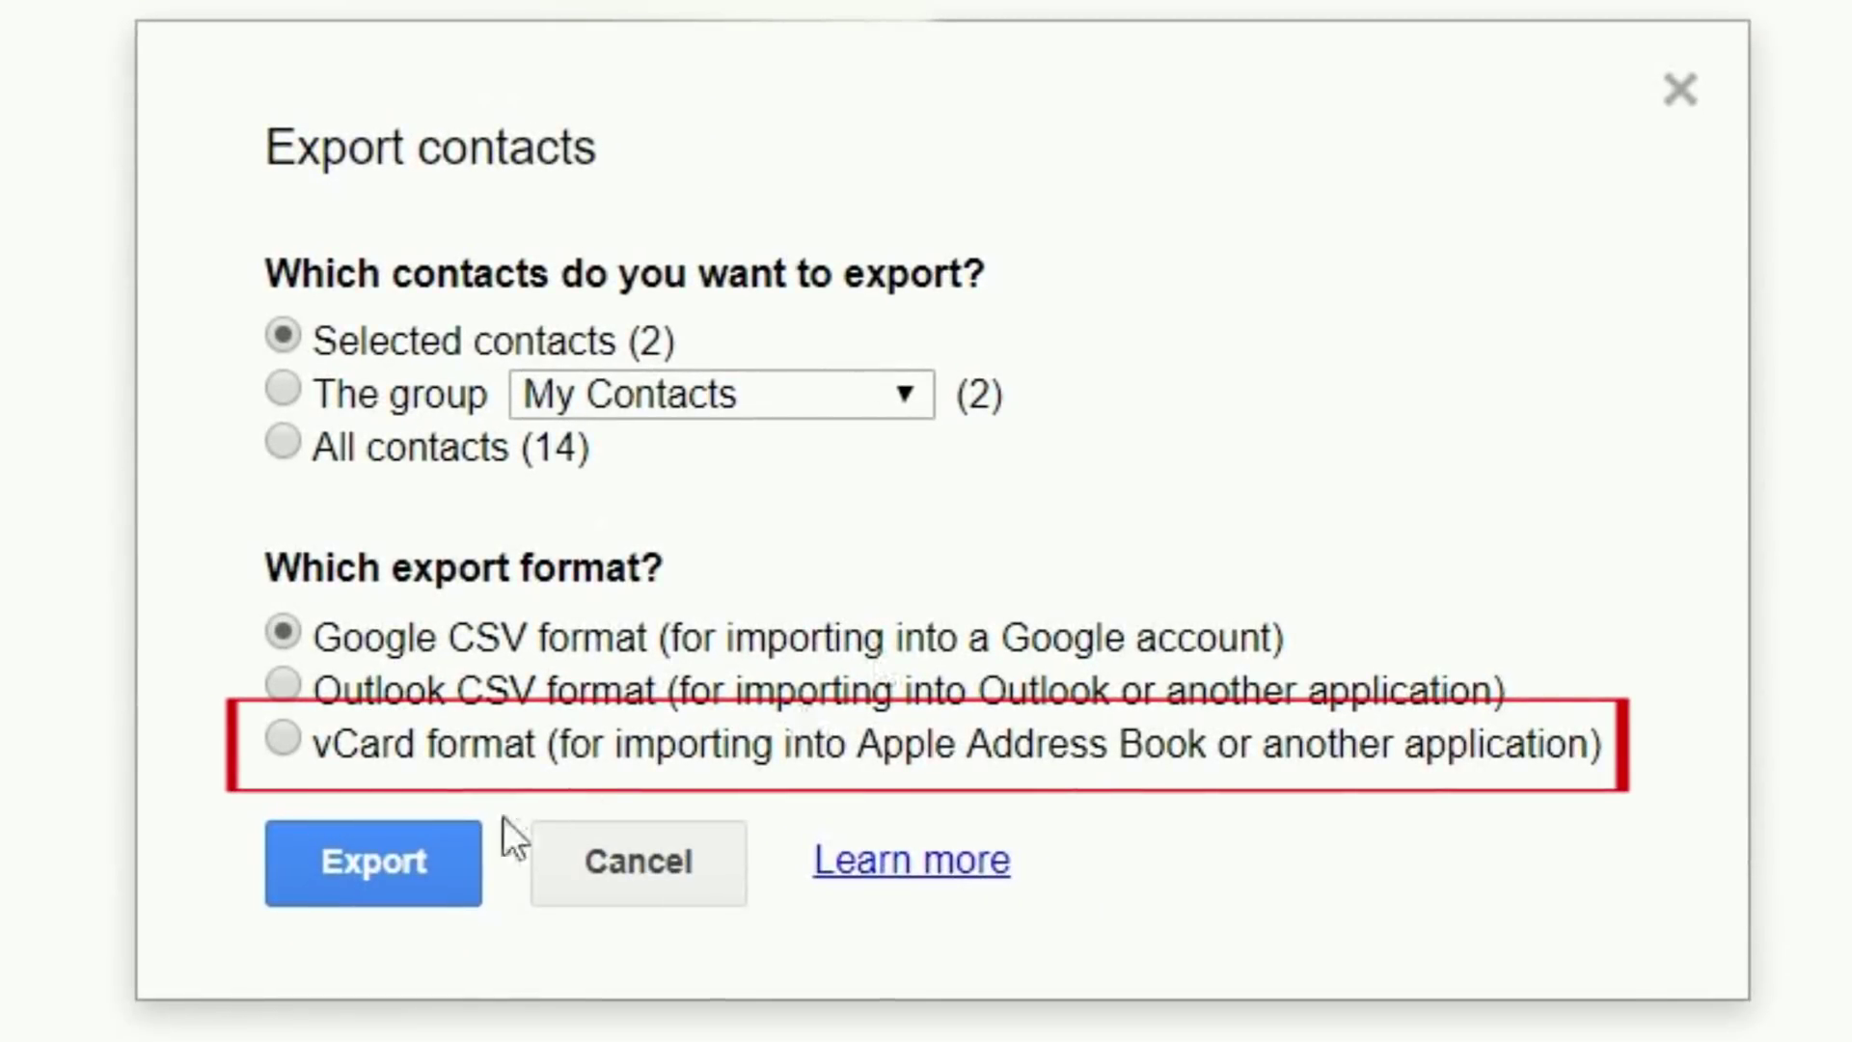
{"action": "left_click", "coordinate": [289, 746]}
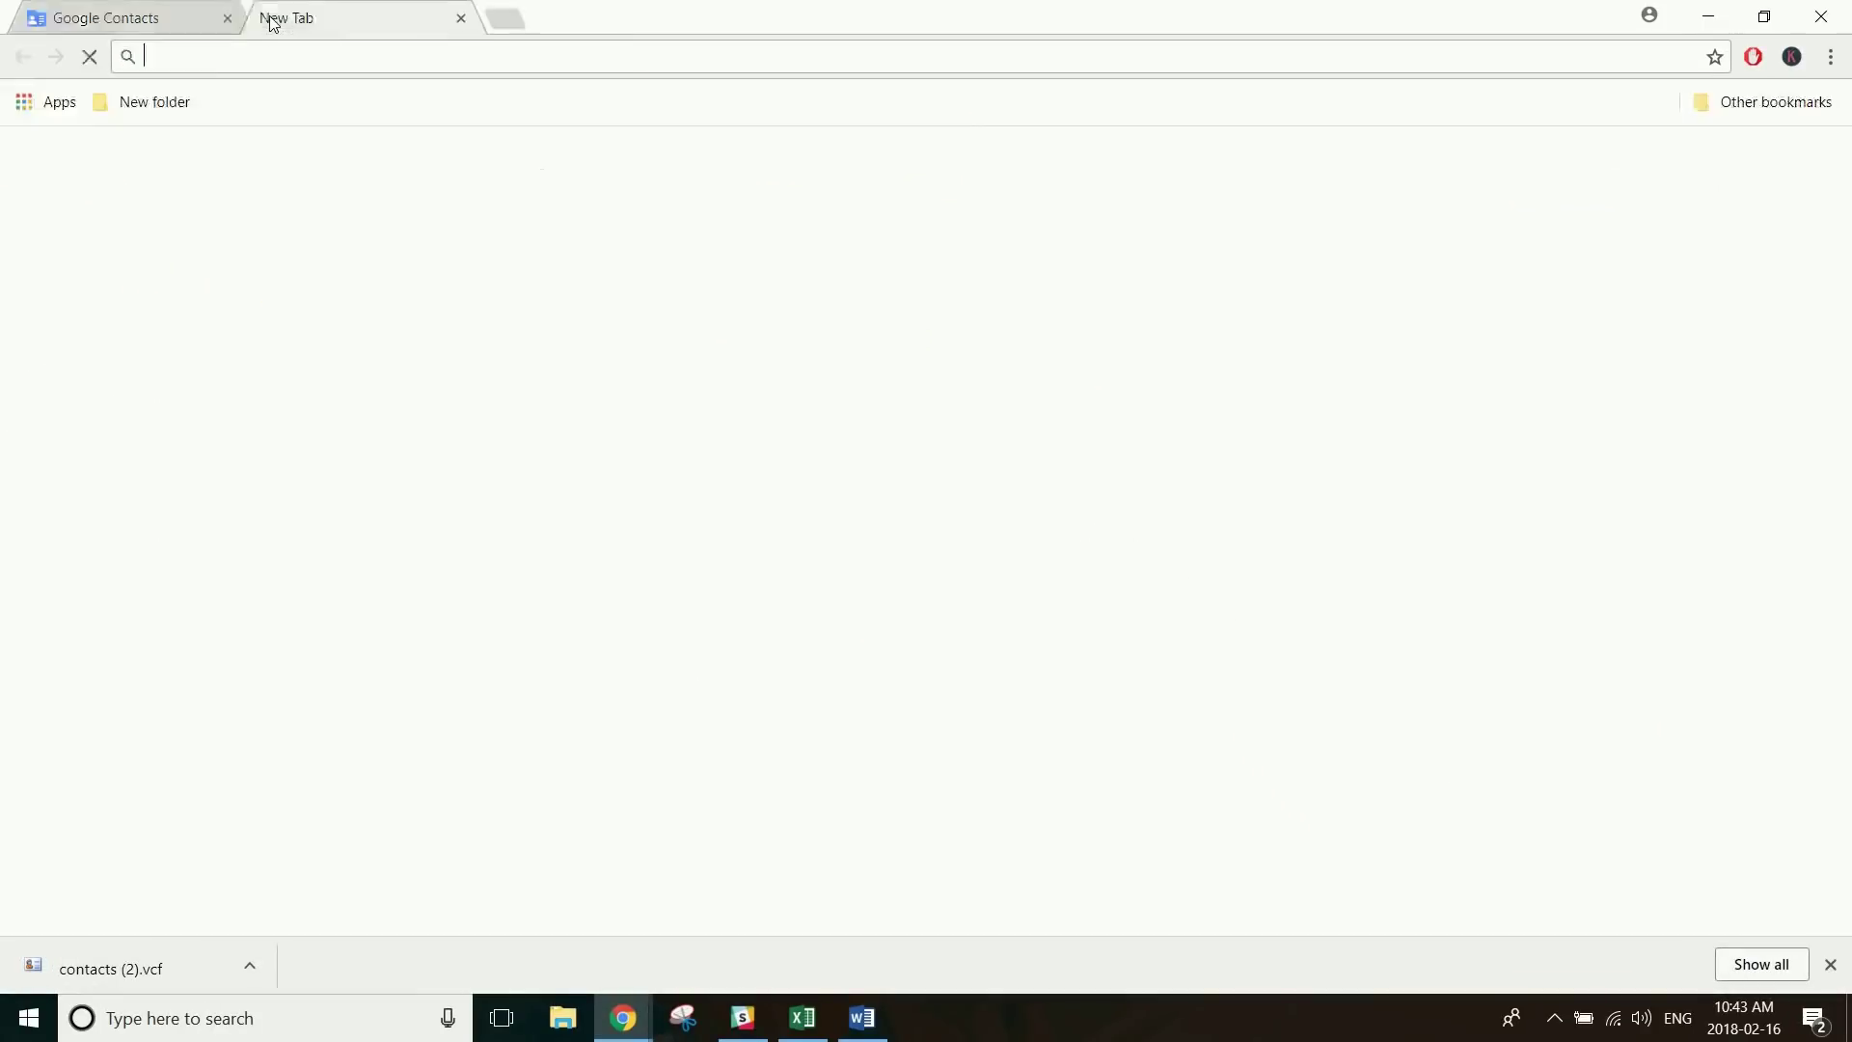
{"action": "type", "text": "icloud"}
- Open Contacts on the iCloud website and import the contacts (2).vcf vCard file
{"action": "key", "text": "Return"}
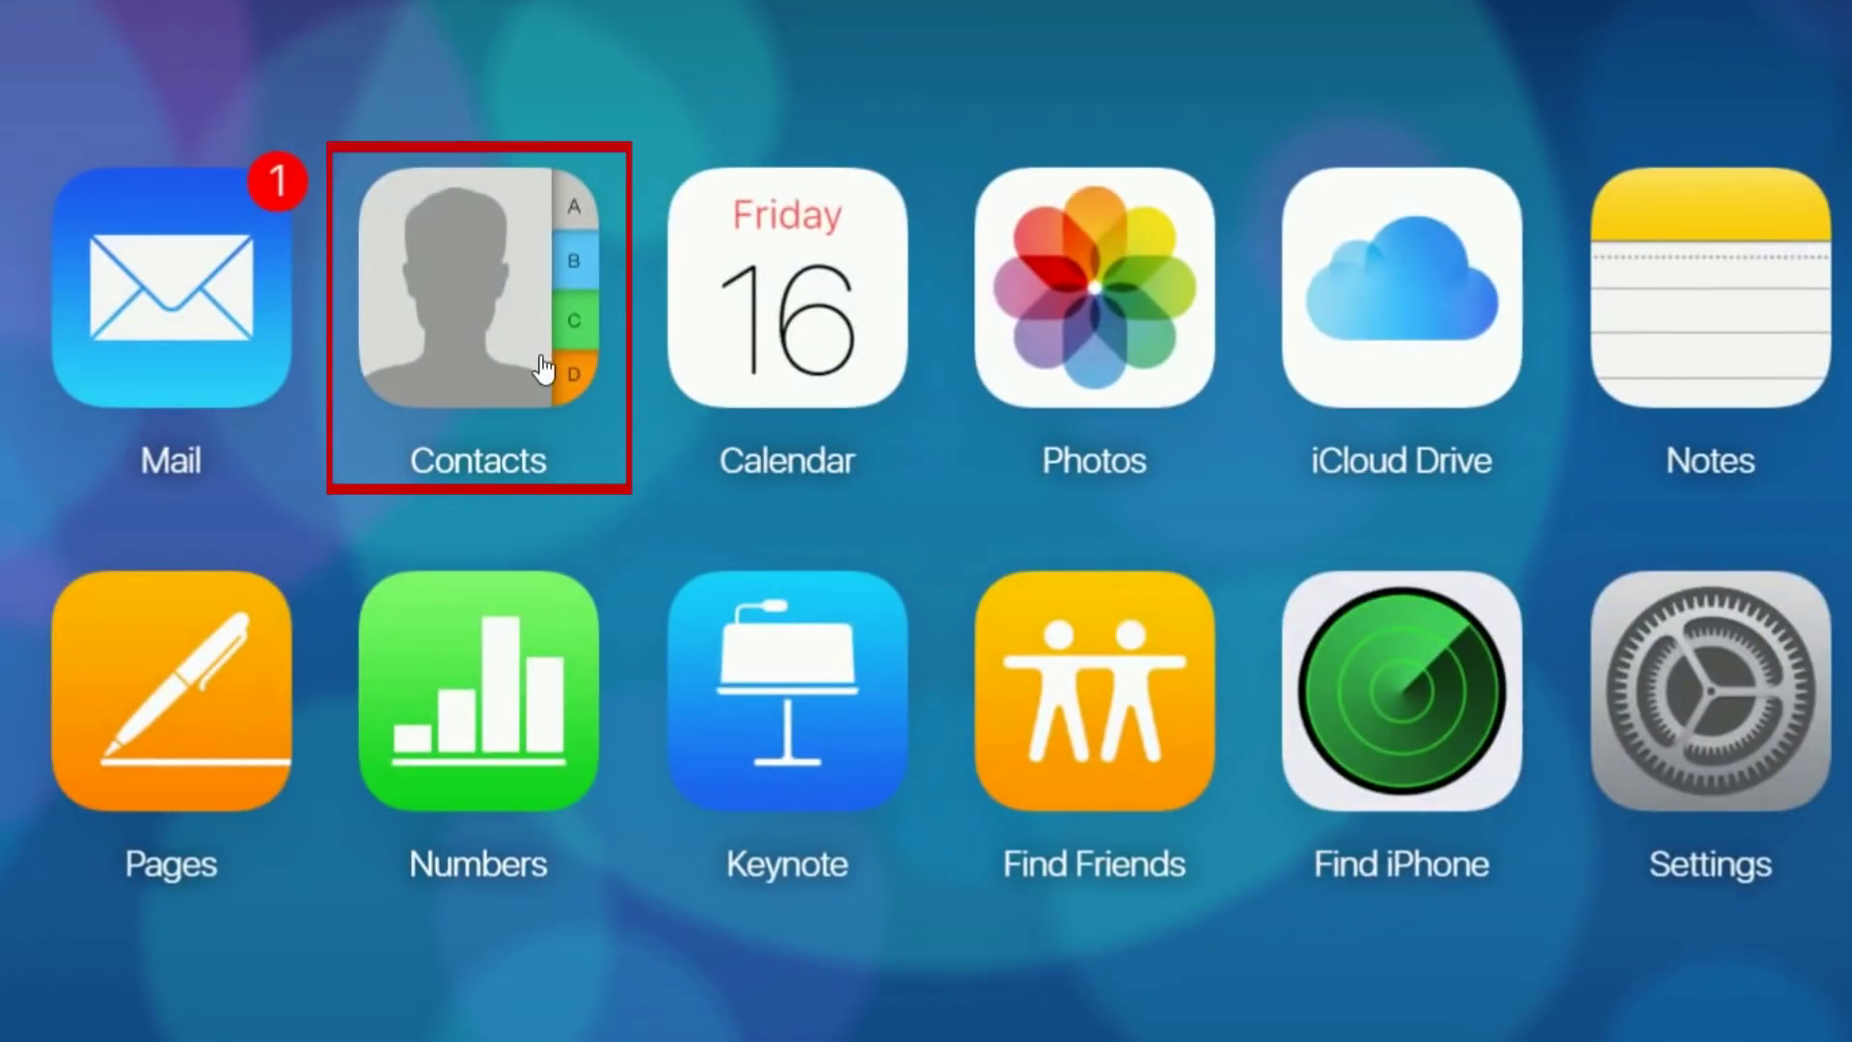
{"action": "left_click", "coordinate": [517, 340]}
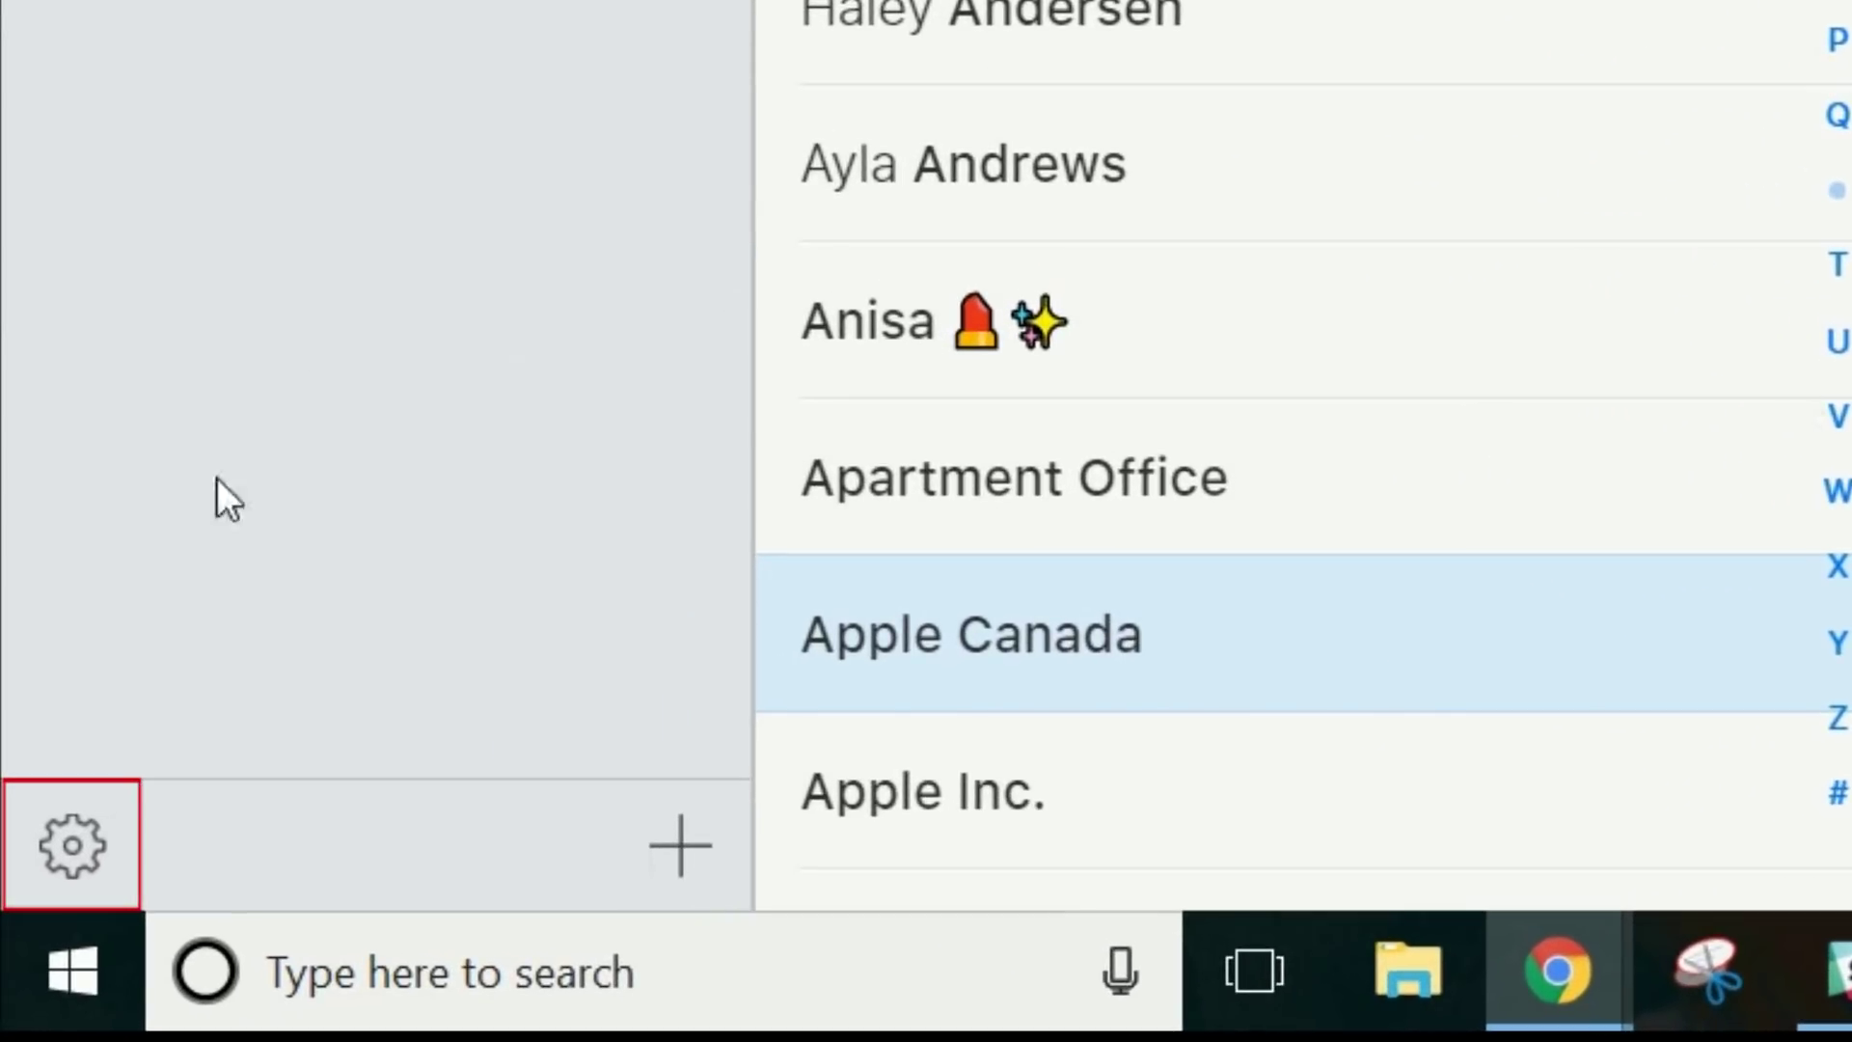
{"action": "left_click", "coordinate": [81, 847]}
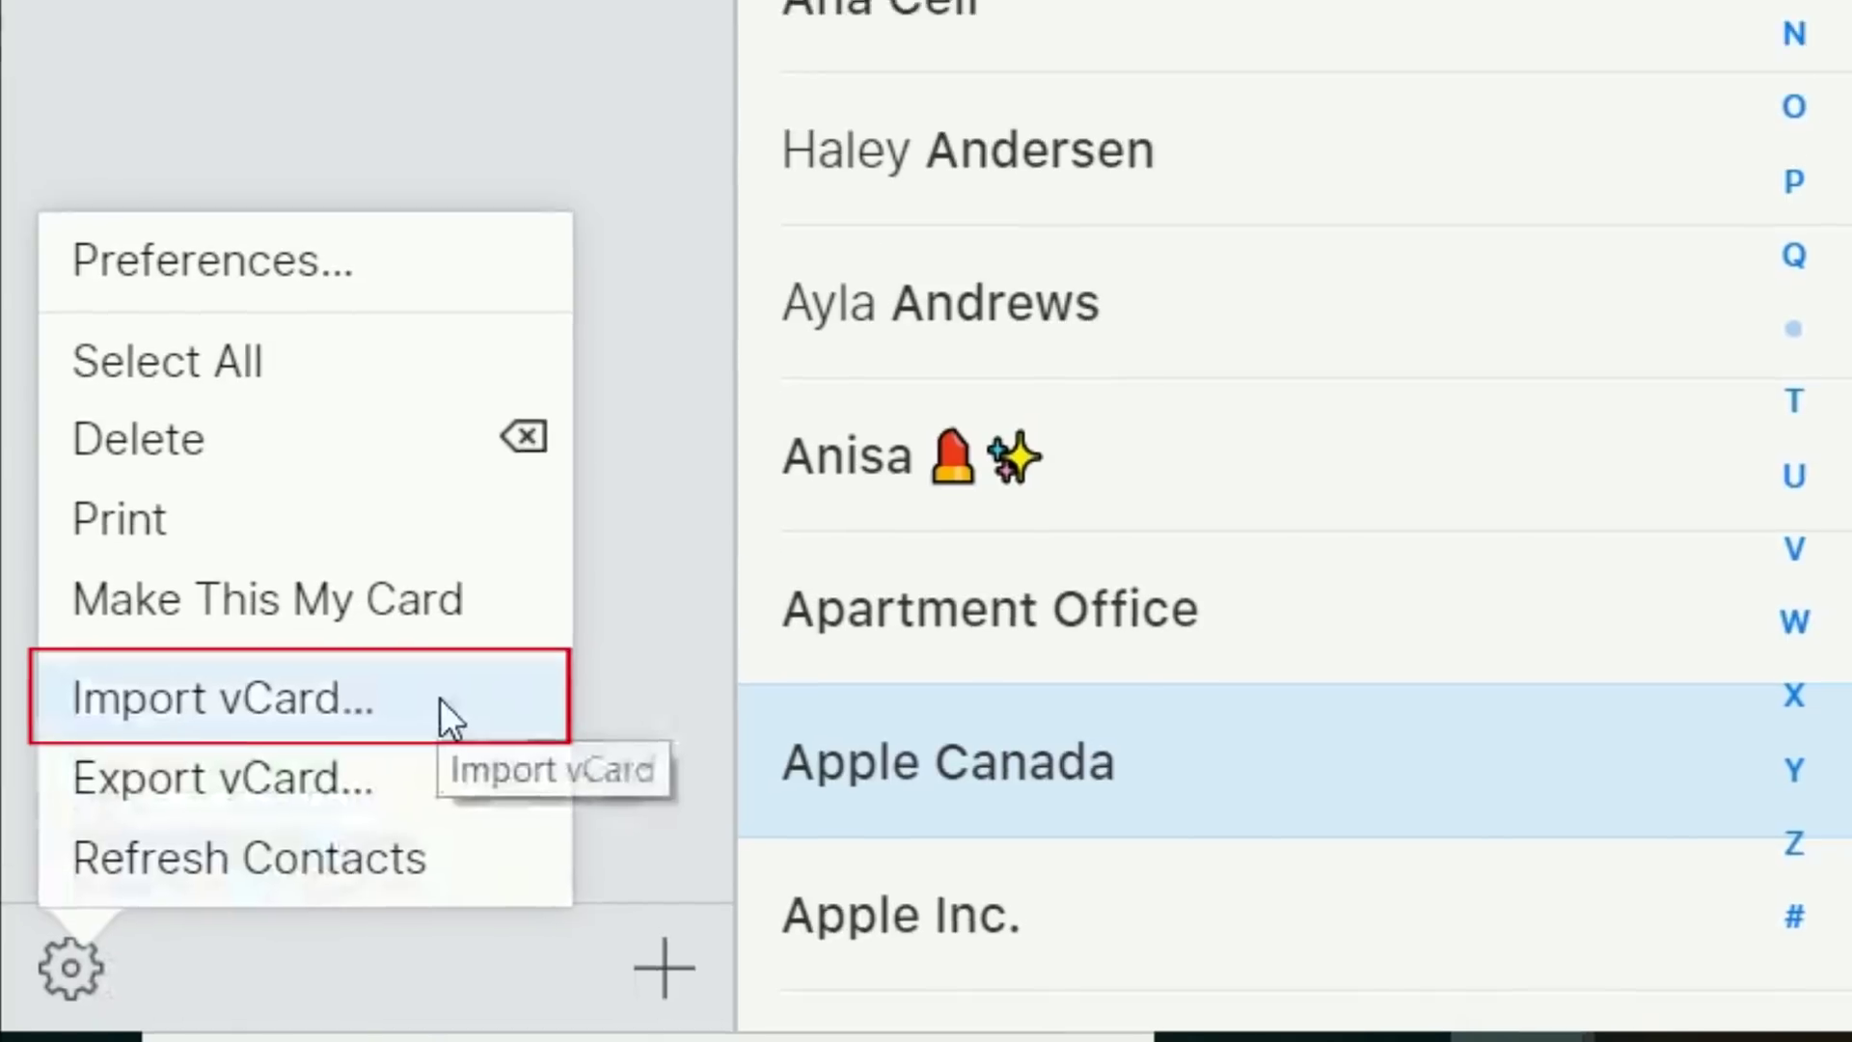
{"action": "type", "text": "vcar"}
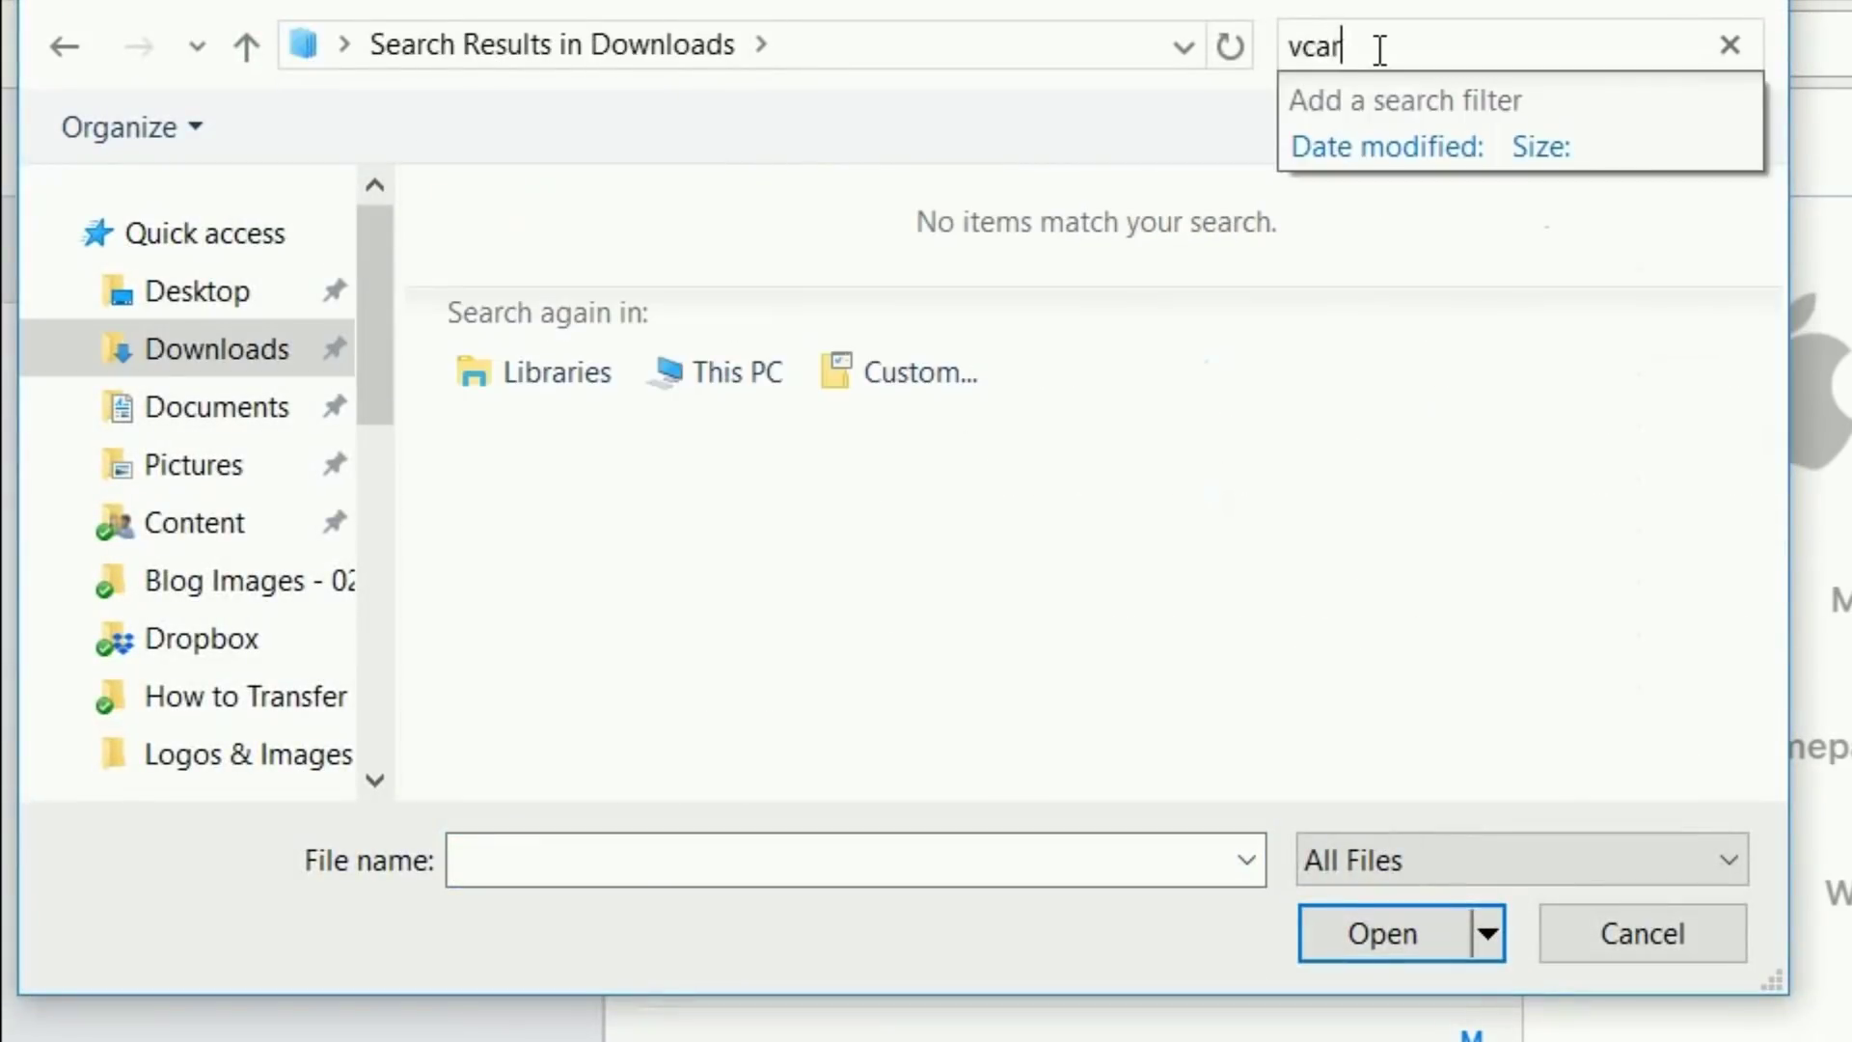
{"action": "type", "text": "d"}
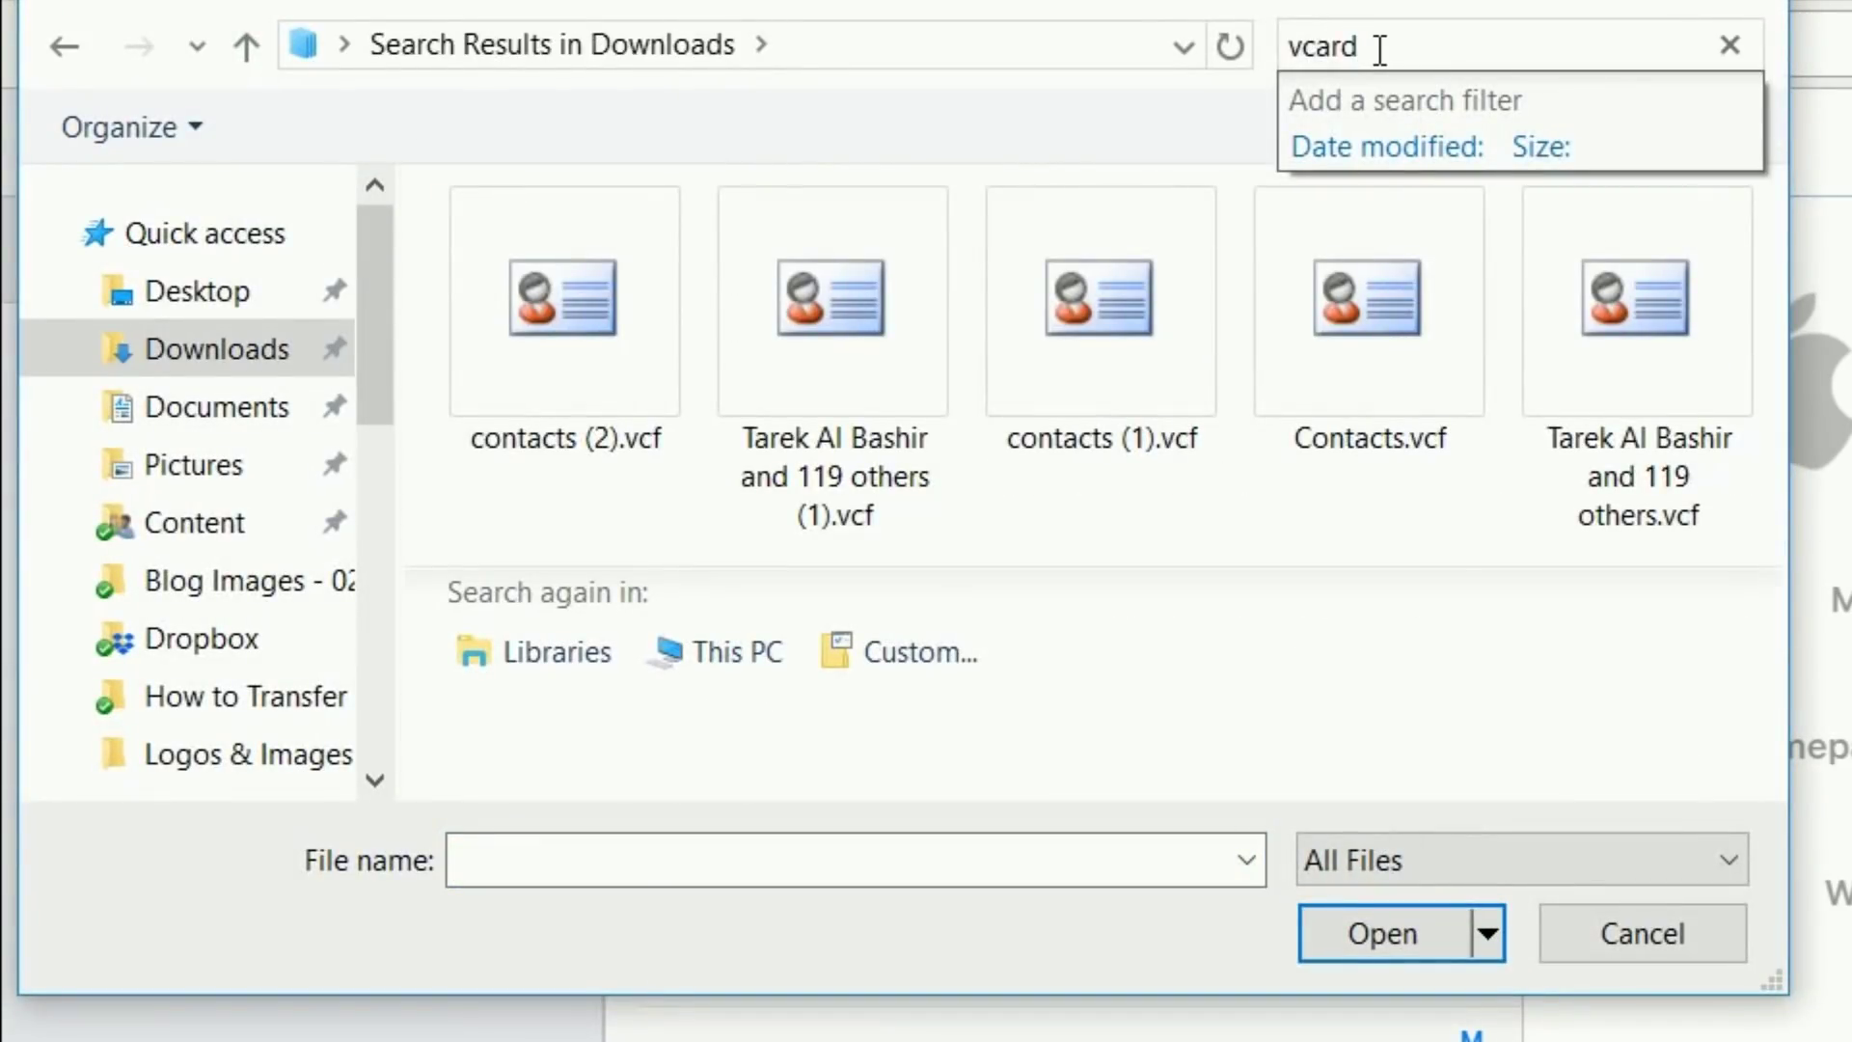
{"action": "left_click", "coordinate": [531, 344]}
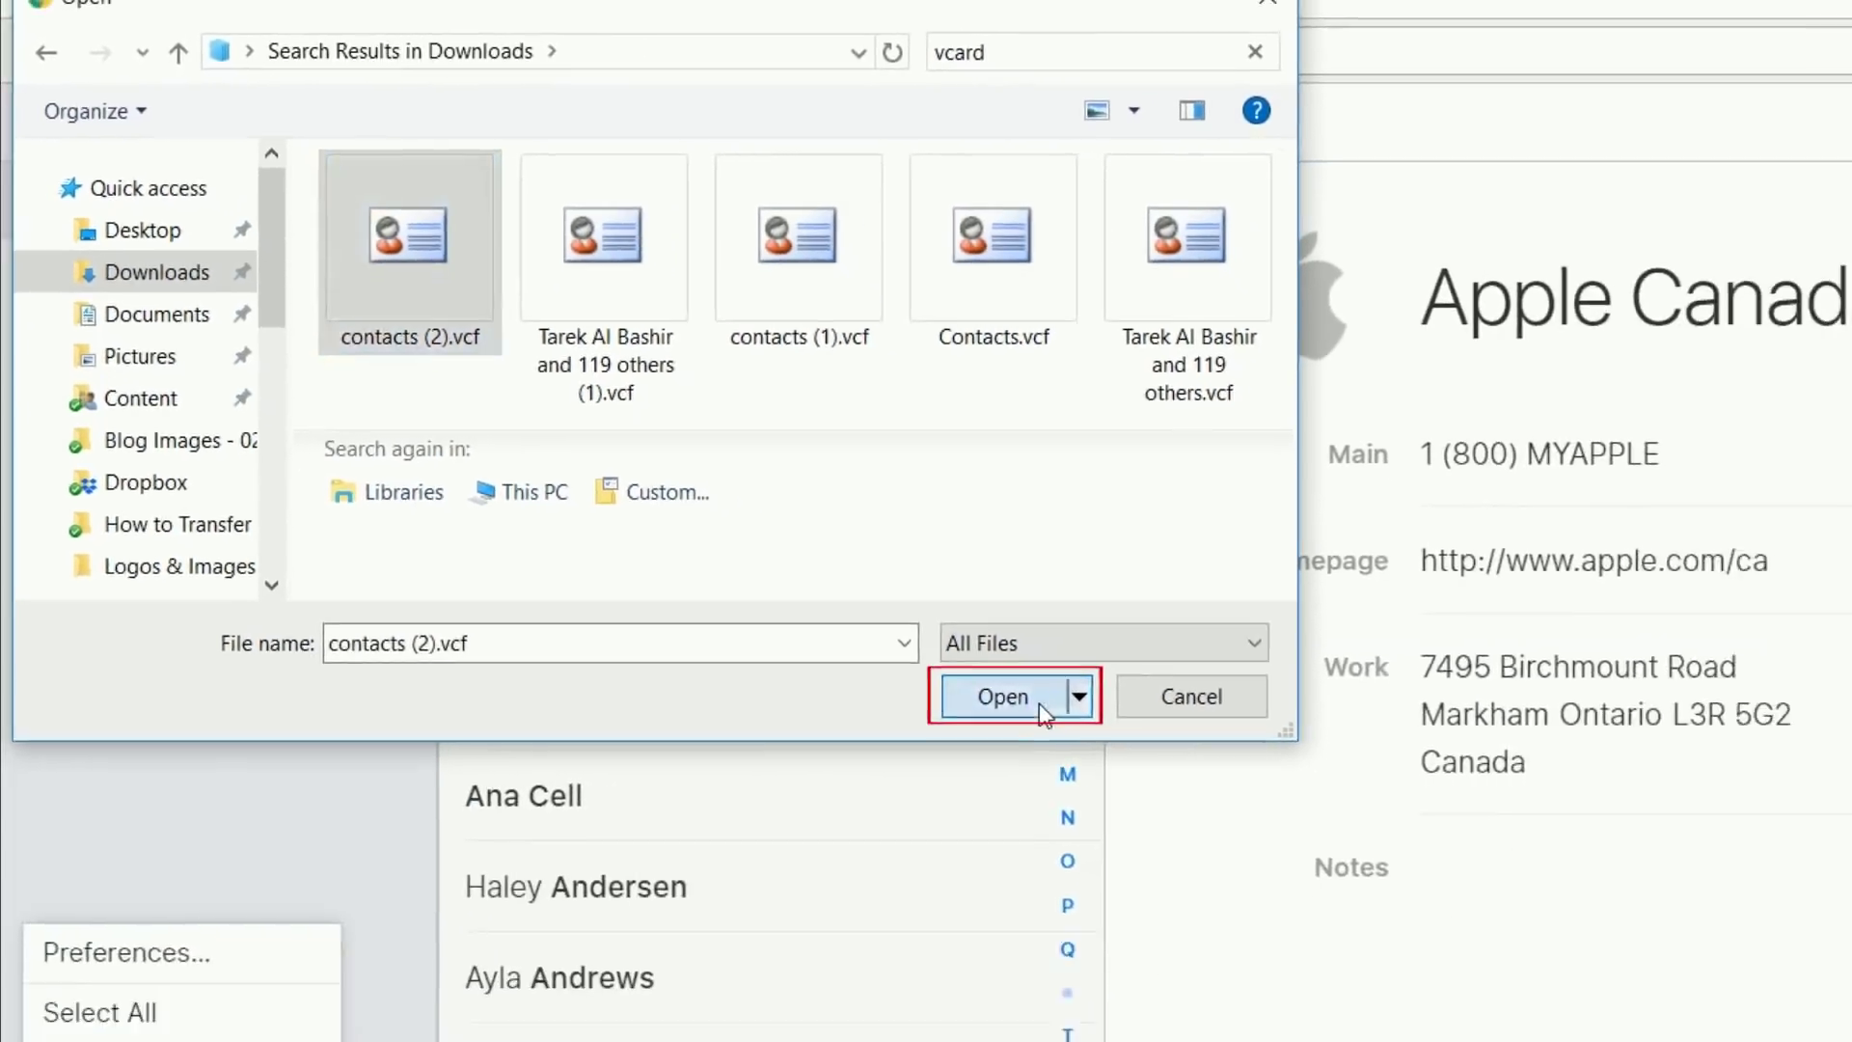
{"action": "left_click", "coordinate": [1432, 943]}
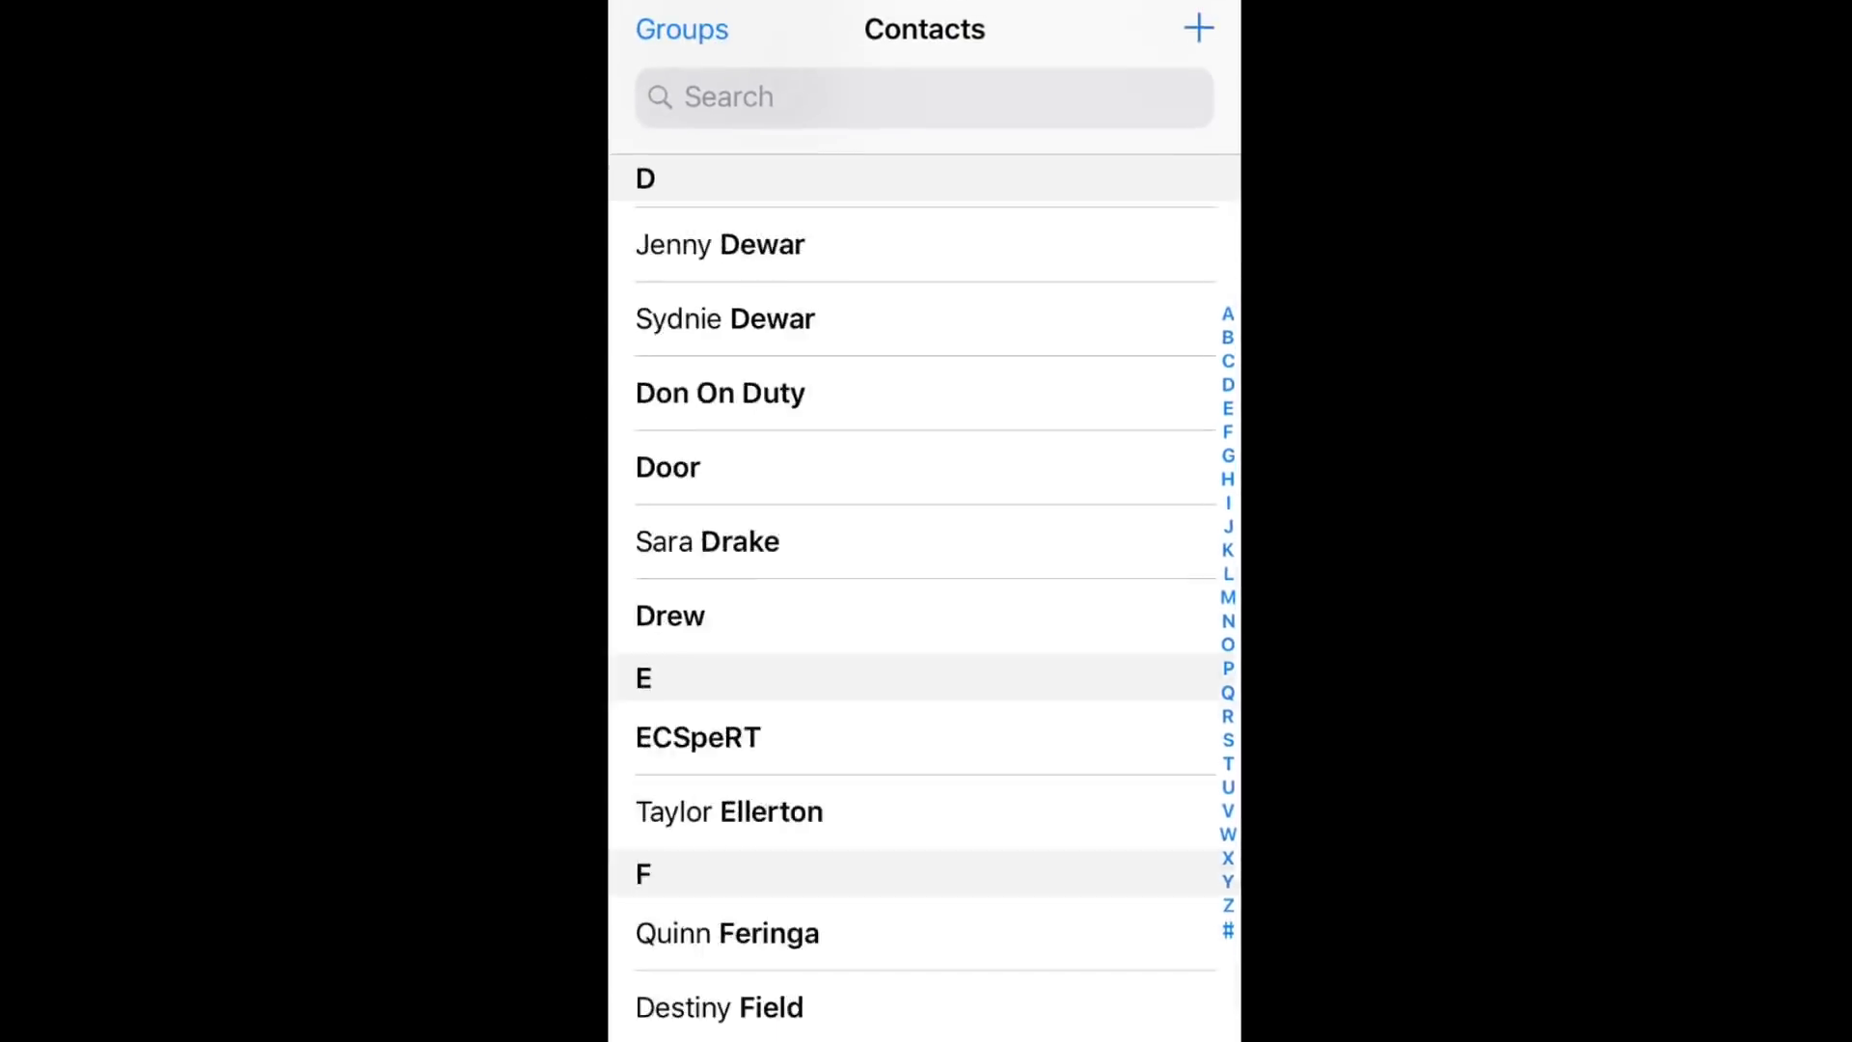
{"action": "scroll", "coordinate": [926, 579], "scroll_direction": "up", "scroll_amount": 5}
{"action": "scroll", "coordinate": [927, 579], "scroll_direction": "up", "scroll_amount": 2}
{"action": "scroll", "coordinate": [926, 580], "scroll_direction": "up", "scroll_amount": 2}
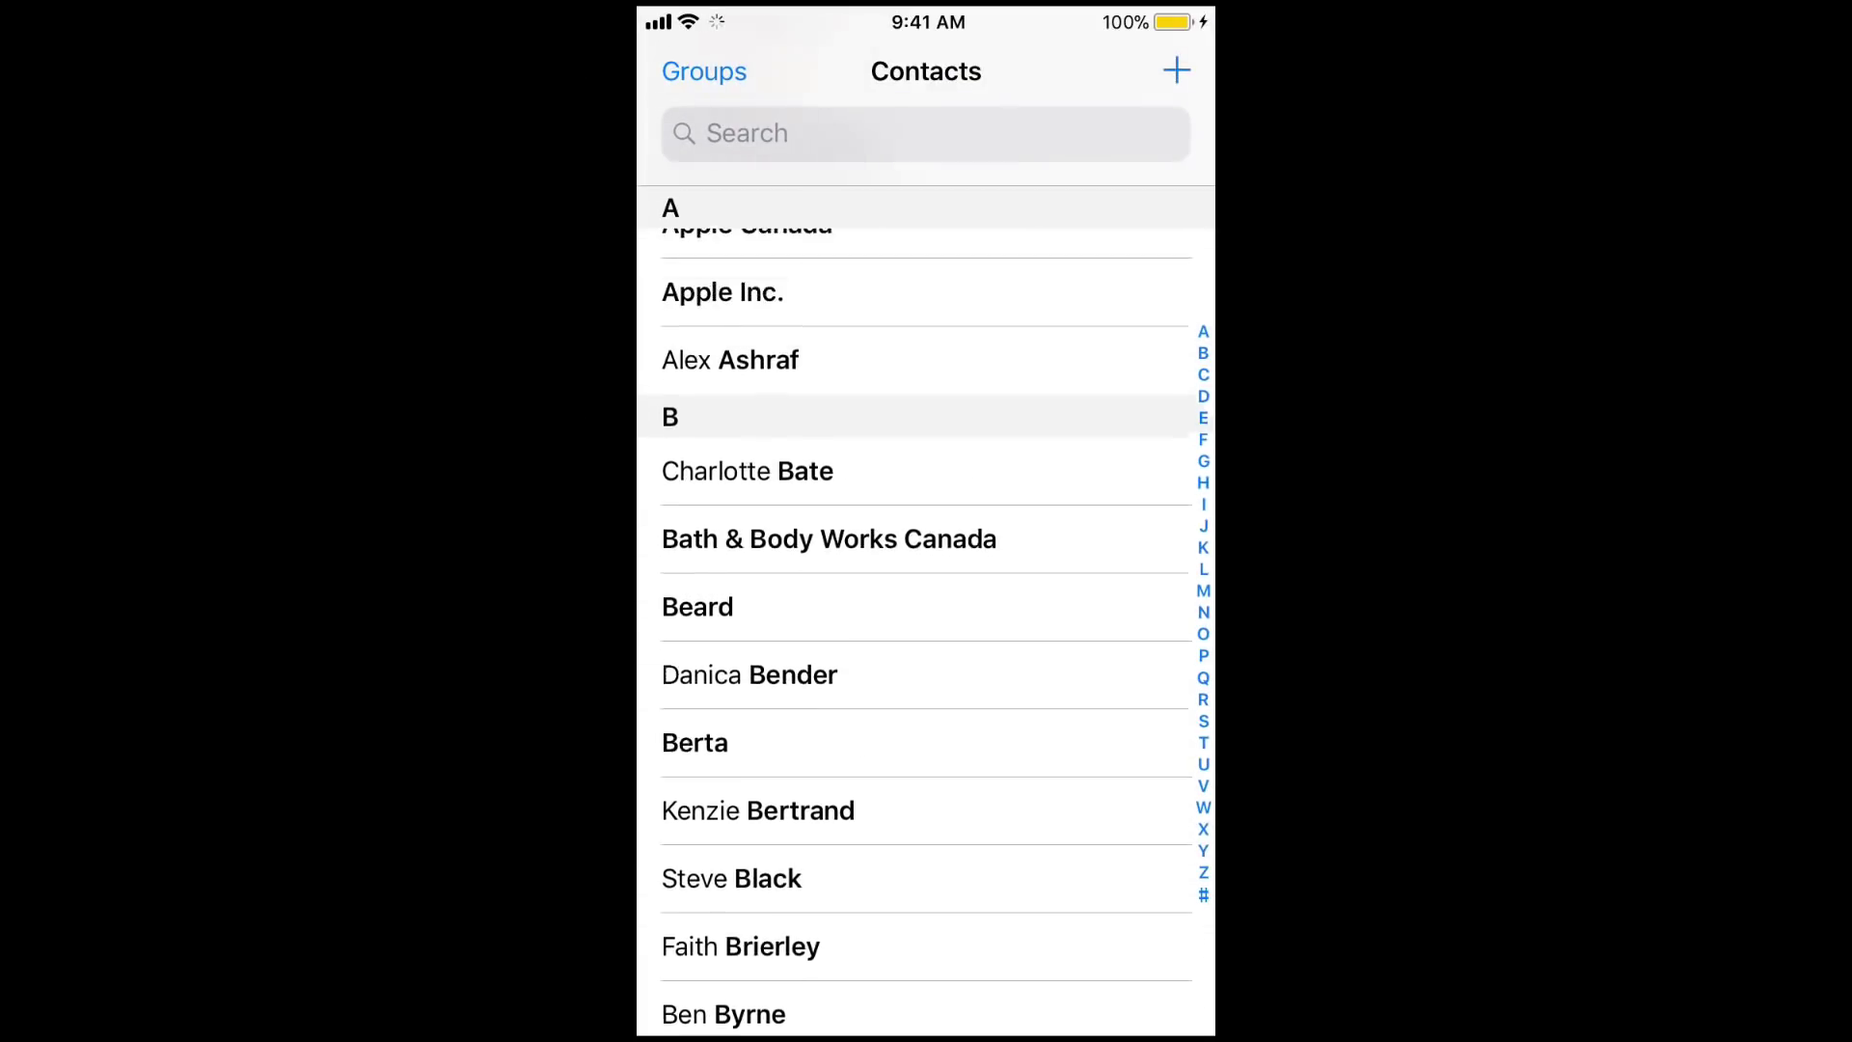
{"action": "scroll", "coordinate": [926, 579], "scroll_direction": "up", "scroll_amount": 5}
{"action": "scroll", "coordinate": [926, 580], "scroll_direction": "down", "scroll_amount": 1}
{"action": "scroll", "coordinate": [927, 580], "scroll_direction": "down", "scroll_amount": 3}
{"action": "scroll", "coordinate": [926, 579], "scroll_direction": "down", "scroll_amount": 5}
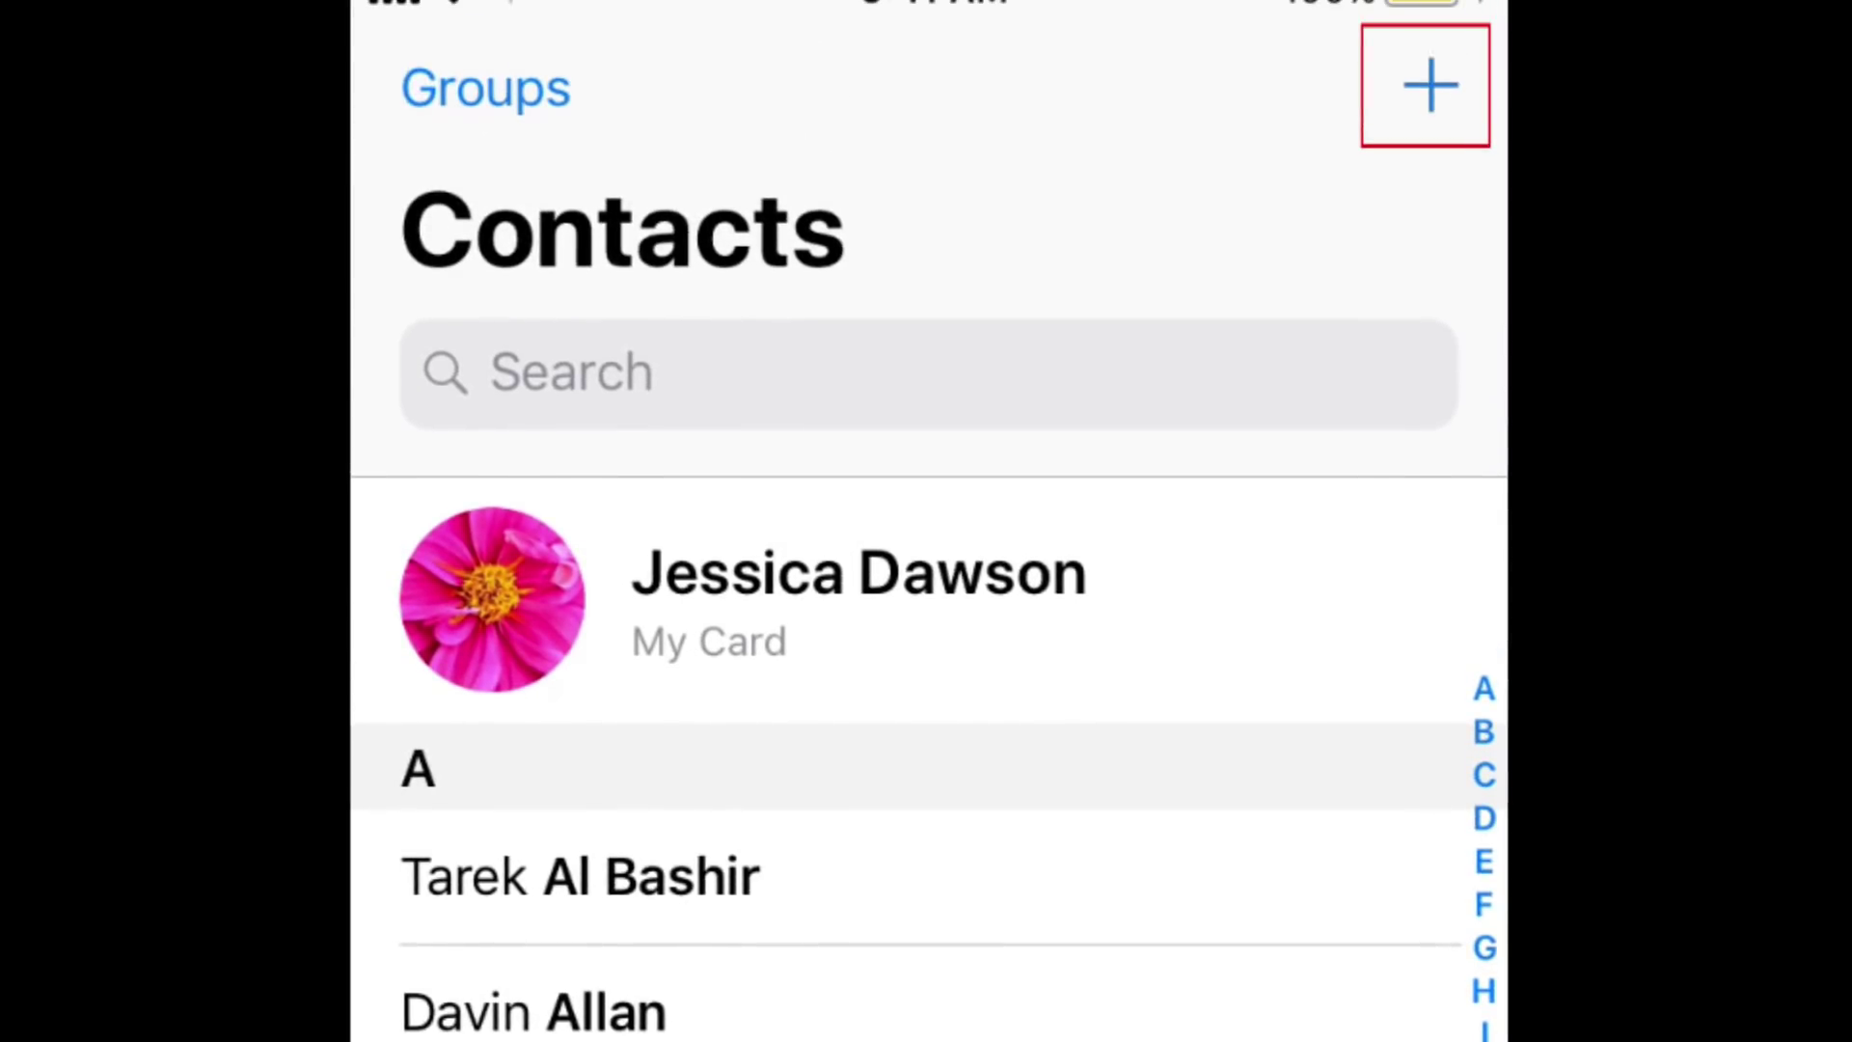
{"action": "left_click", "coordinate": [1425, 86]}
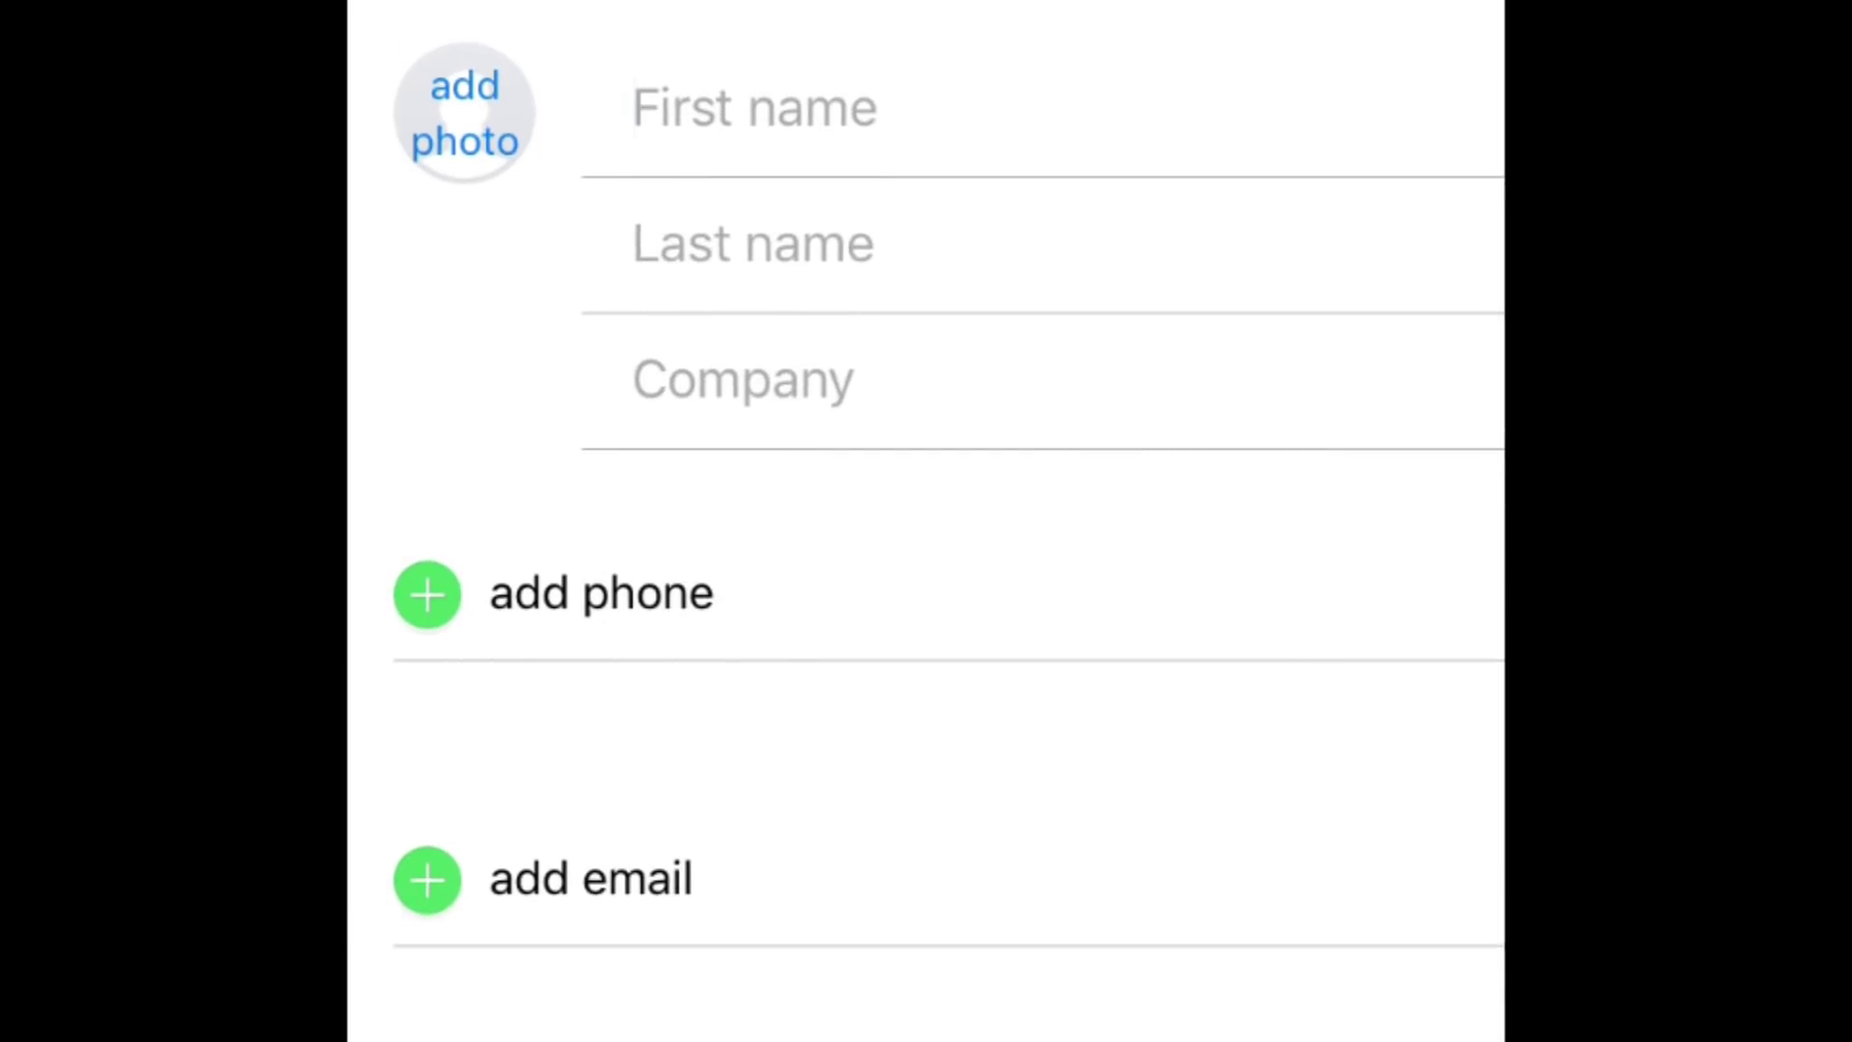
{"action": "type", "text": "Example"}
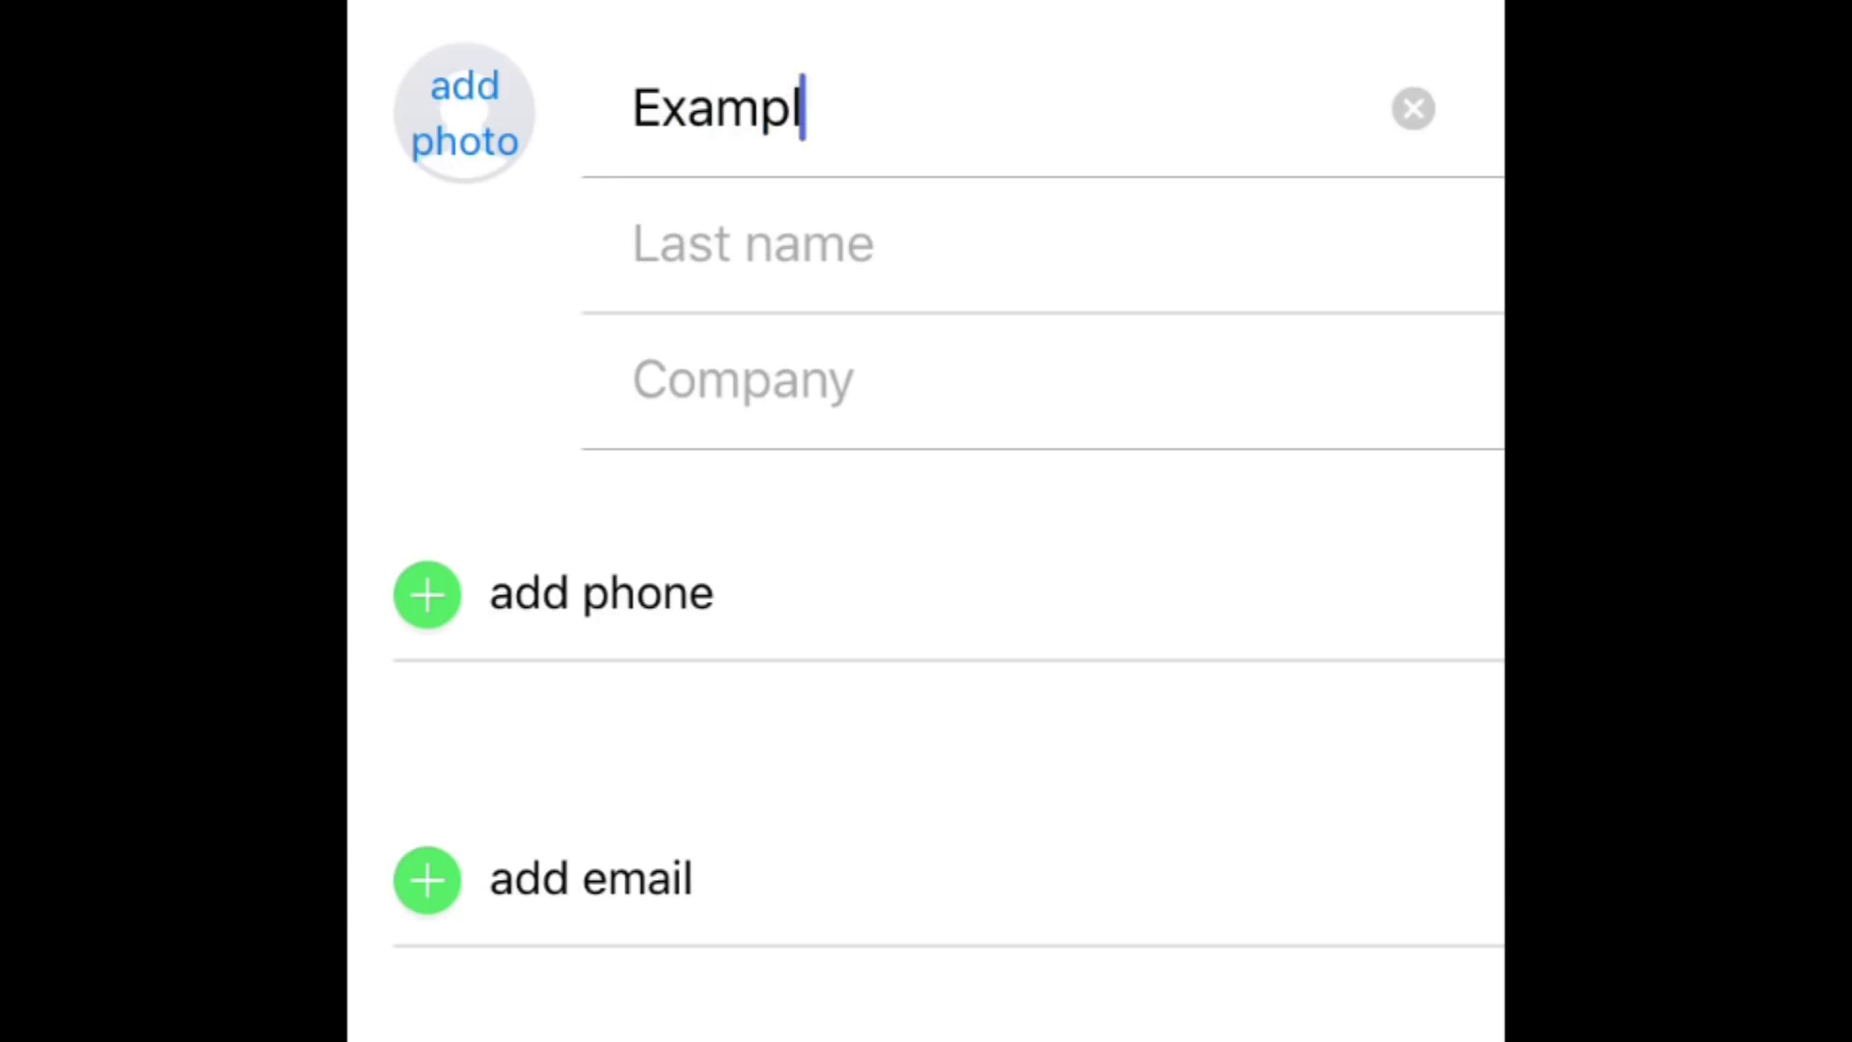
{"action": "left_click", "coordinate": [753, 243]}
{"action": "type", "text": "Example"}
{"action": "left_click", "coordinate": [426, 594]}
{"action": "type", "text": "555) 555-5555"}
{"action": "left_click", "coordinate": [591, 1015]}
{"action": "type", "text": "e"}
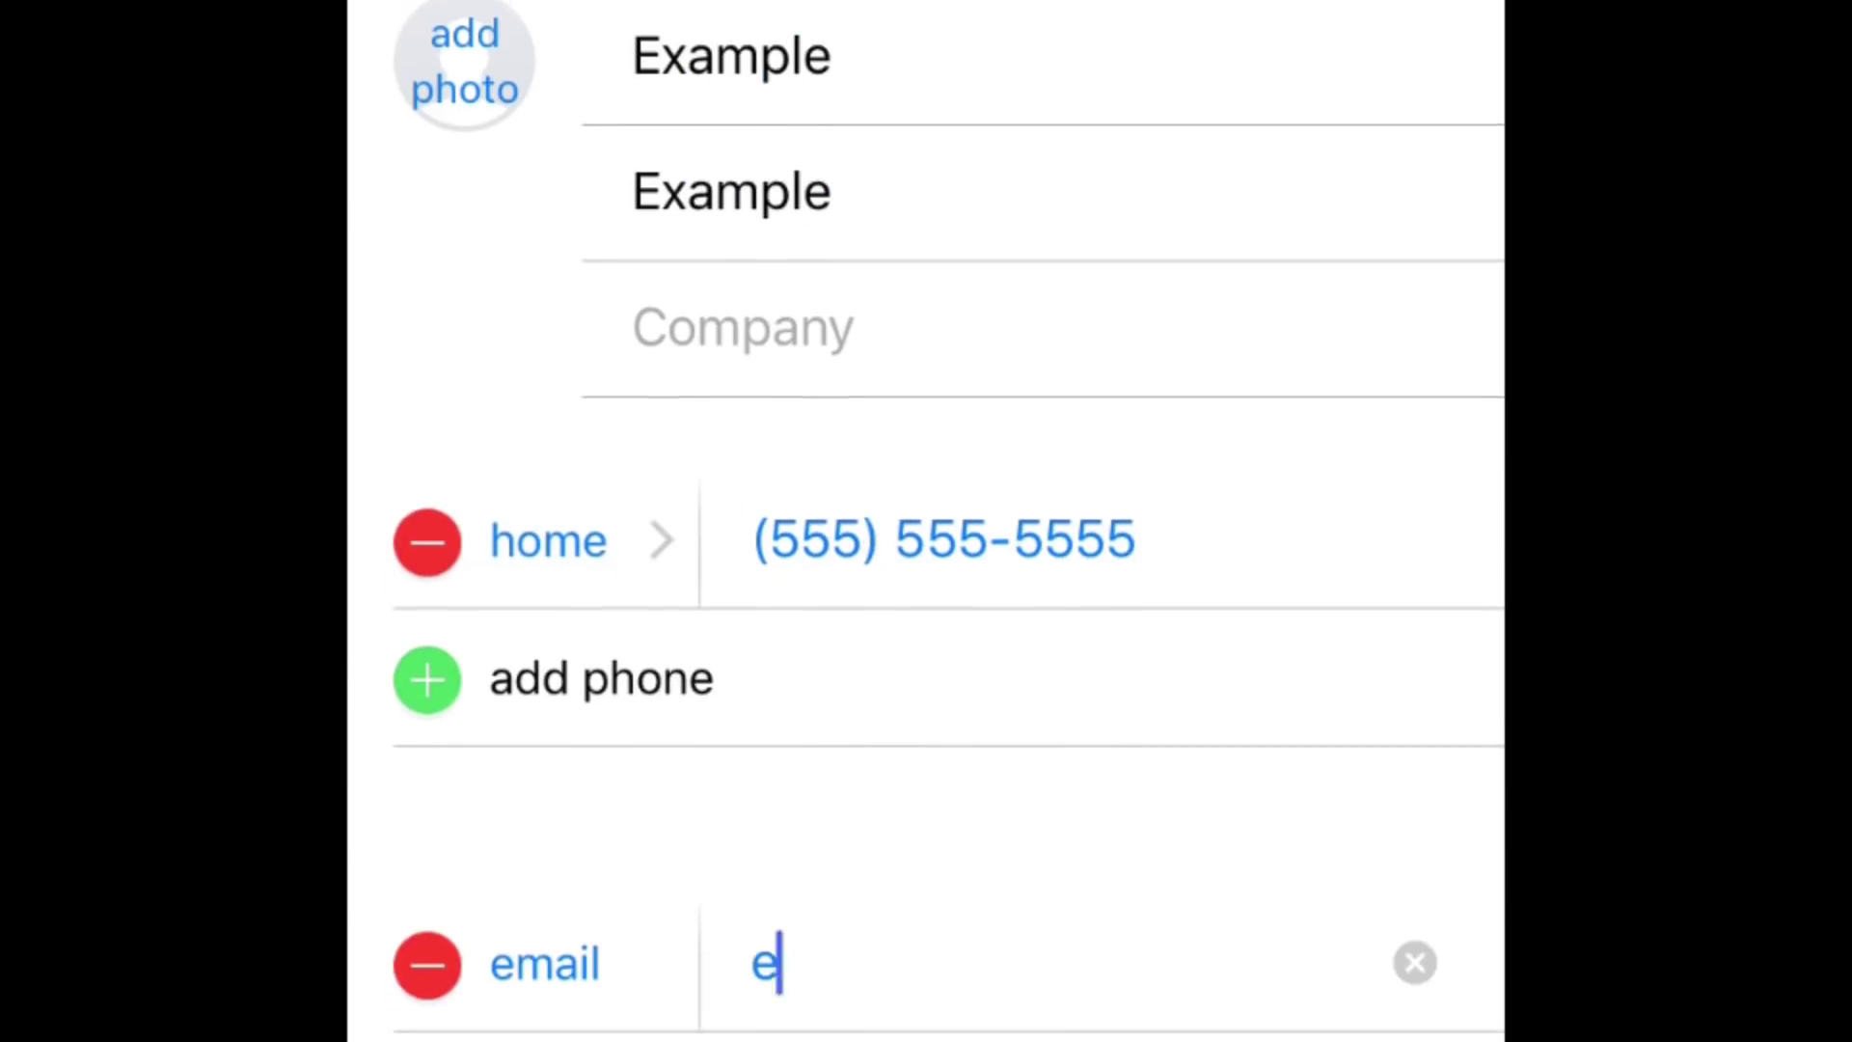
{"action": "type", "text": "xample@example.com"}
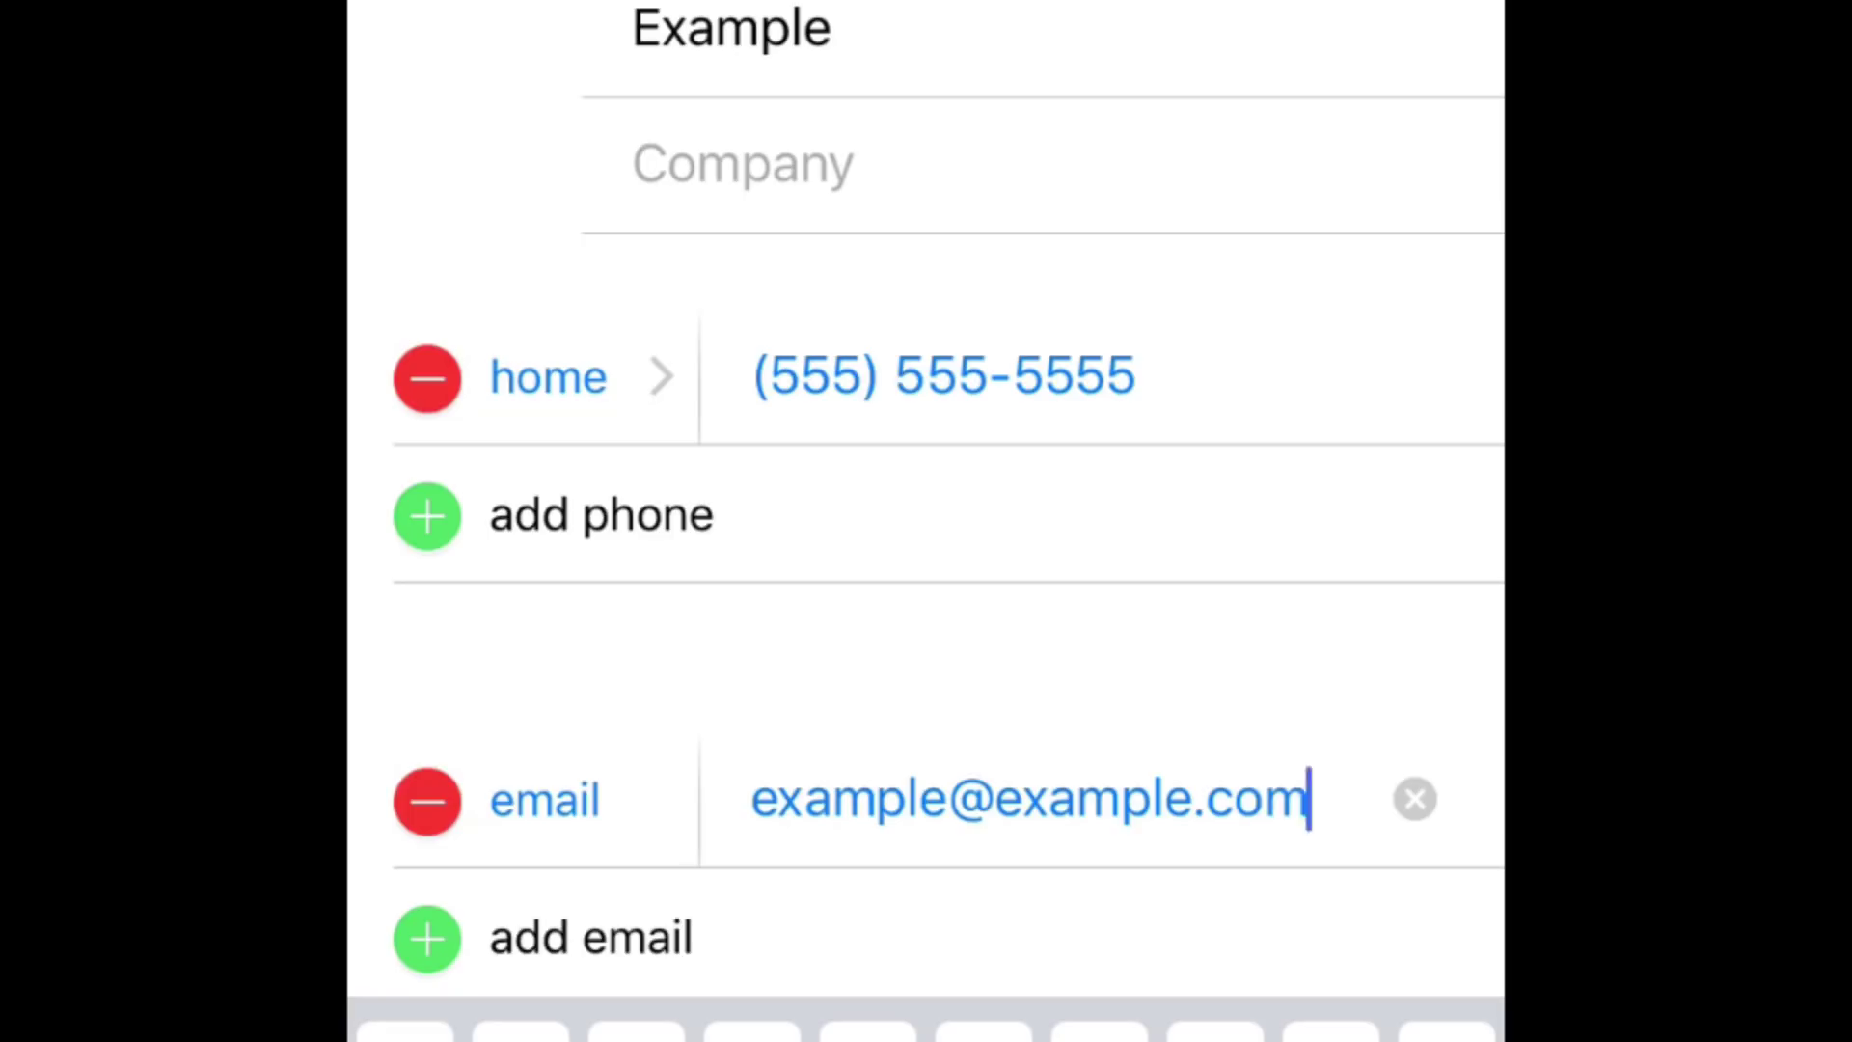
{"action": "scroll", "coordinate": [926, 521], "scroll_direction": "down", "scroll_amount": 8}
{"action": "scroll", "coordinate": [926, 522], "scroll_direction": "down", "scroll_amount": 5}
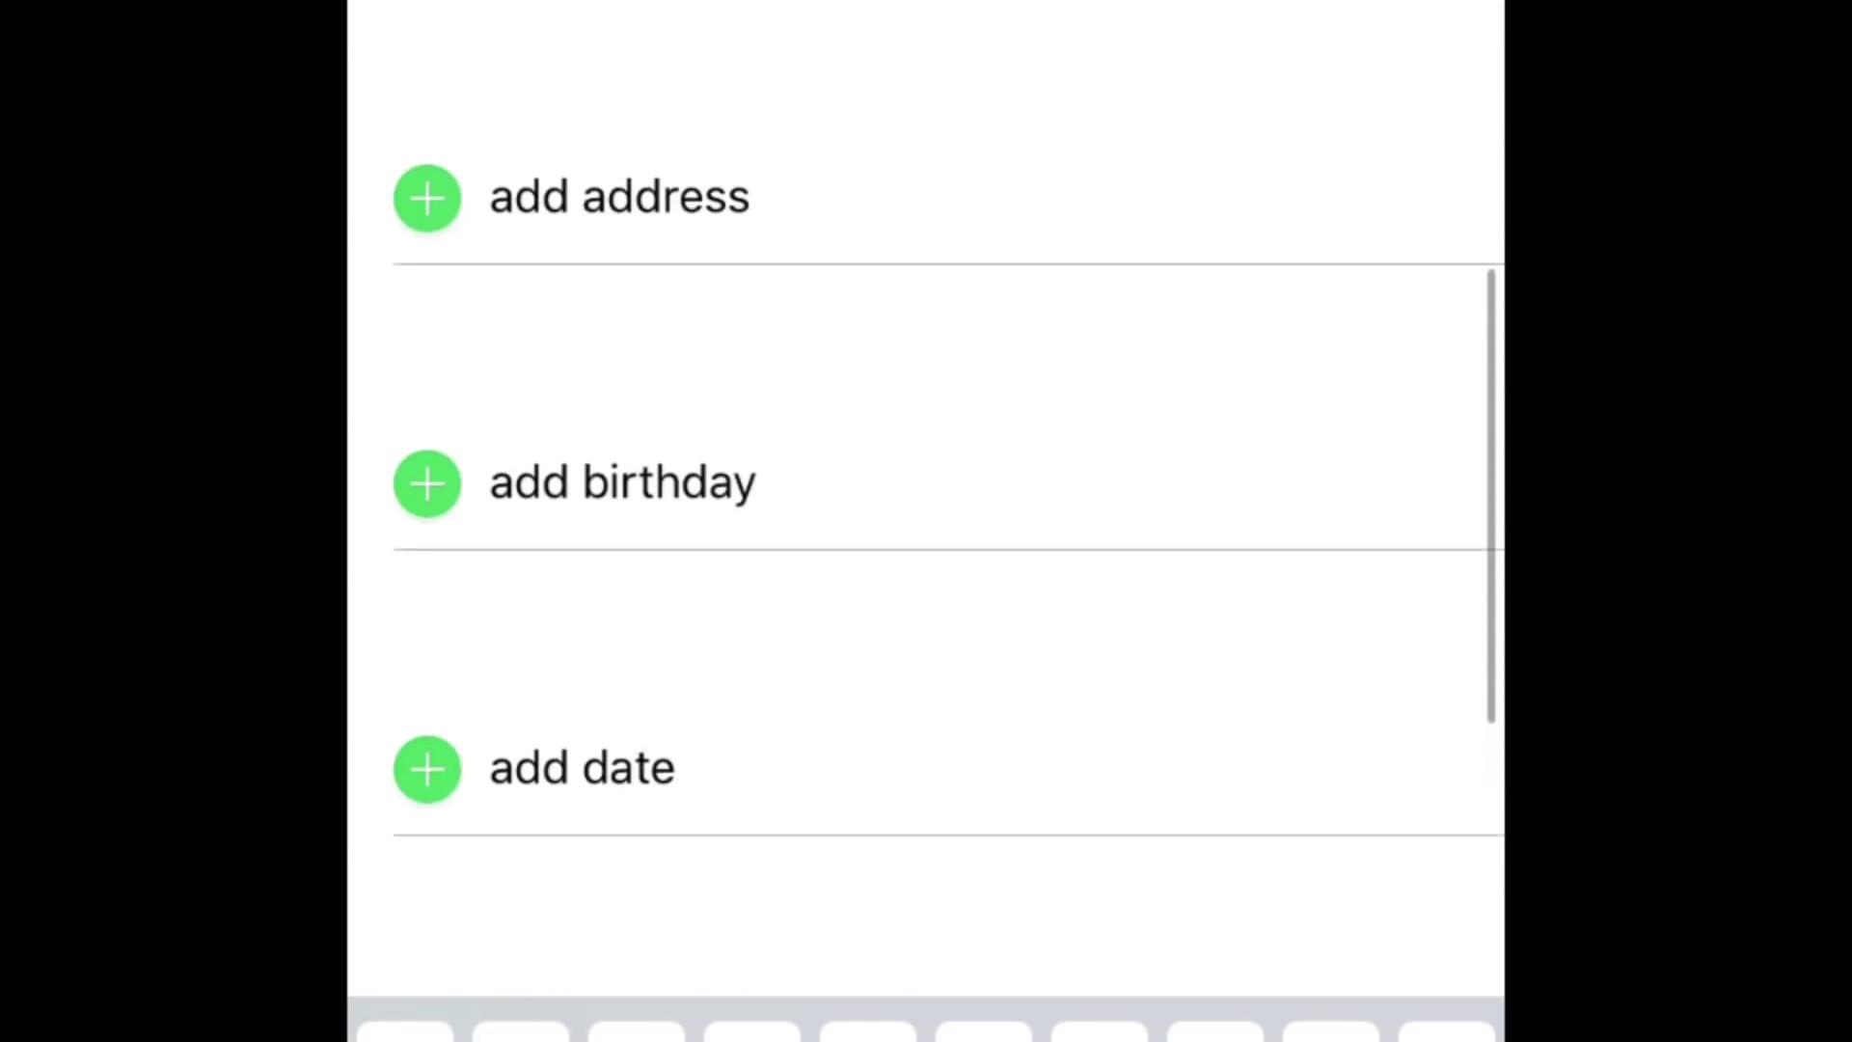
{"action": "left_click", "coordinate": [426, 459]}
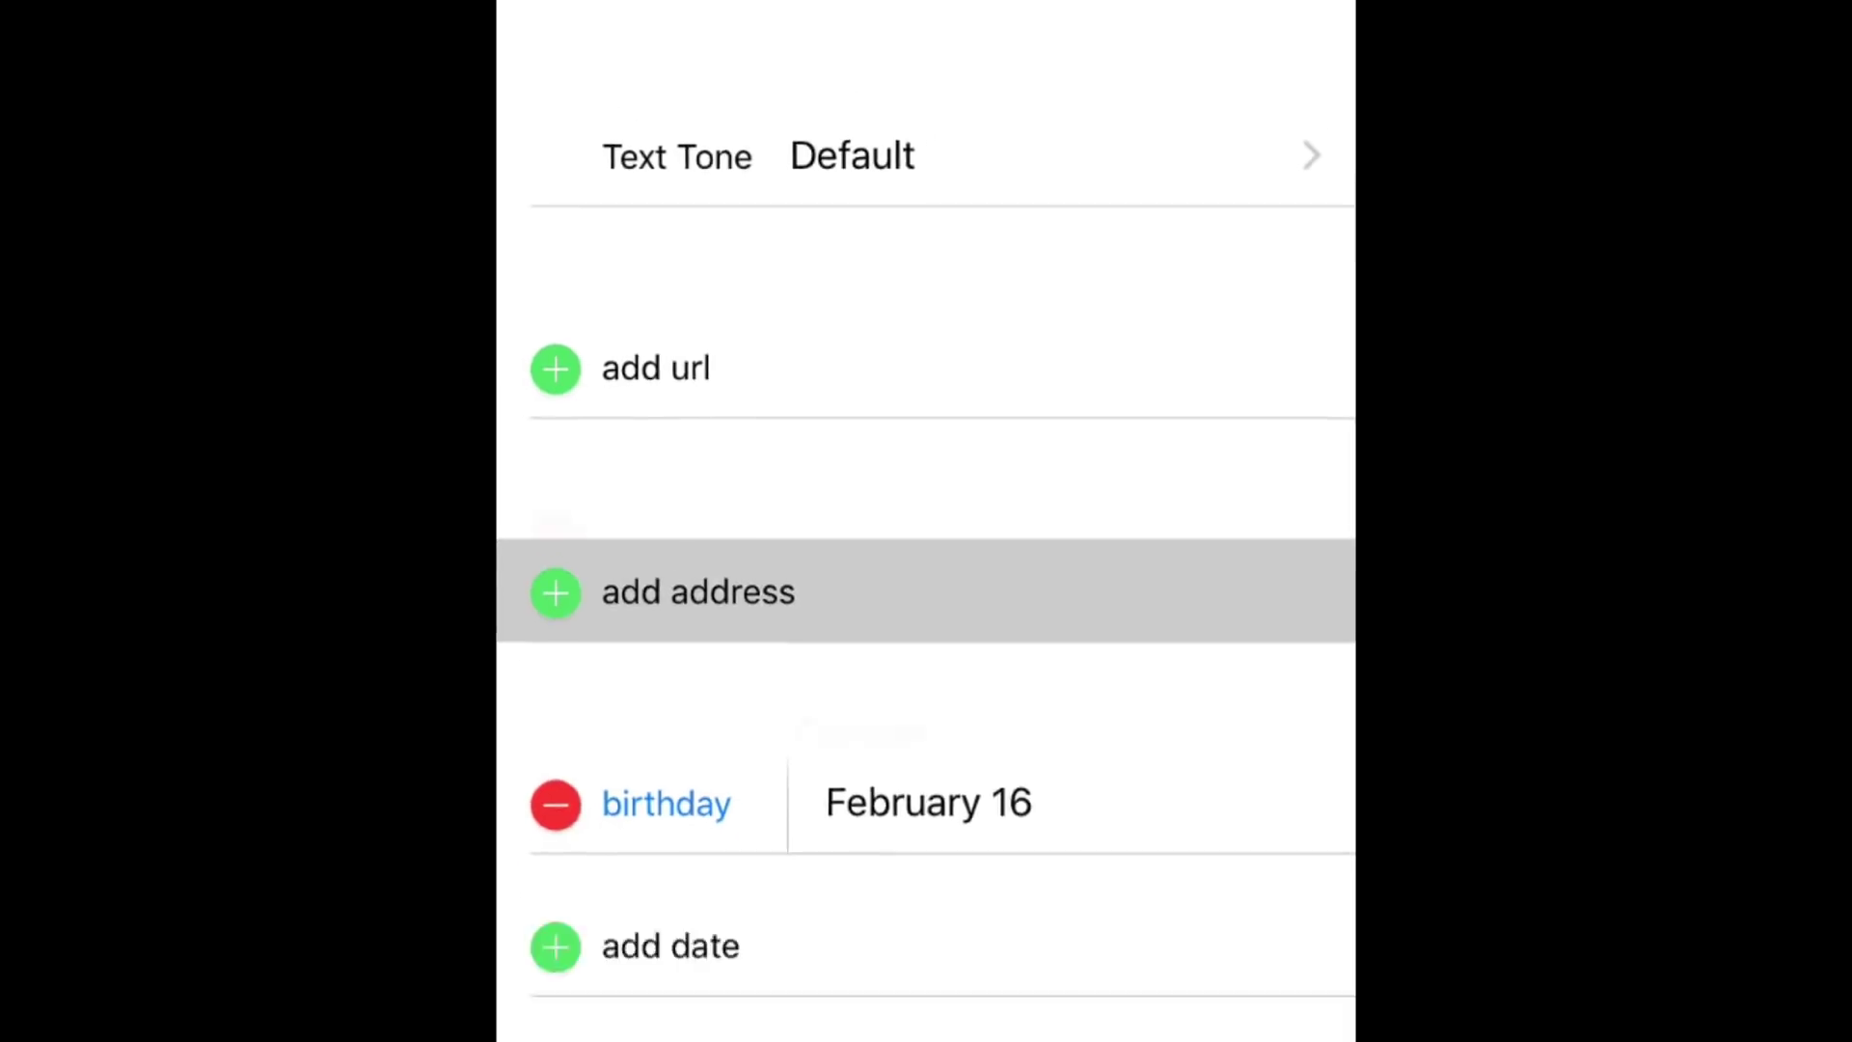
{"action": "type", "text": "123"}
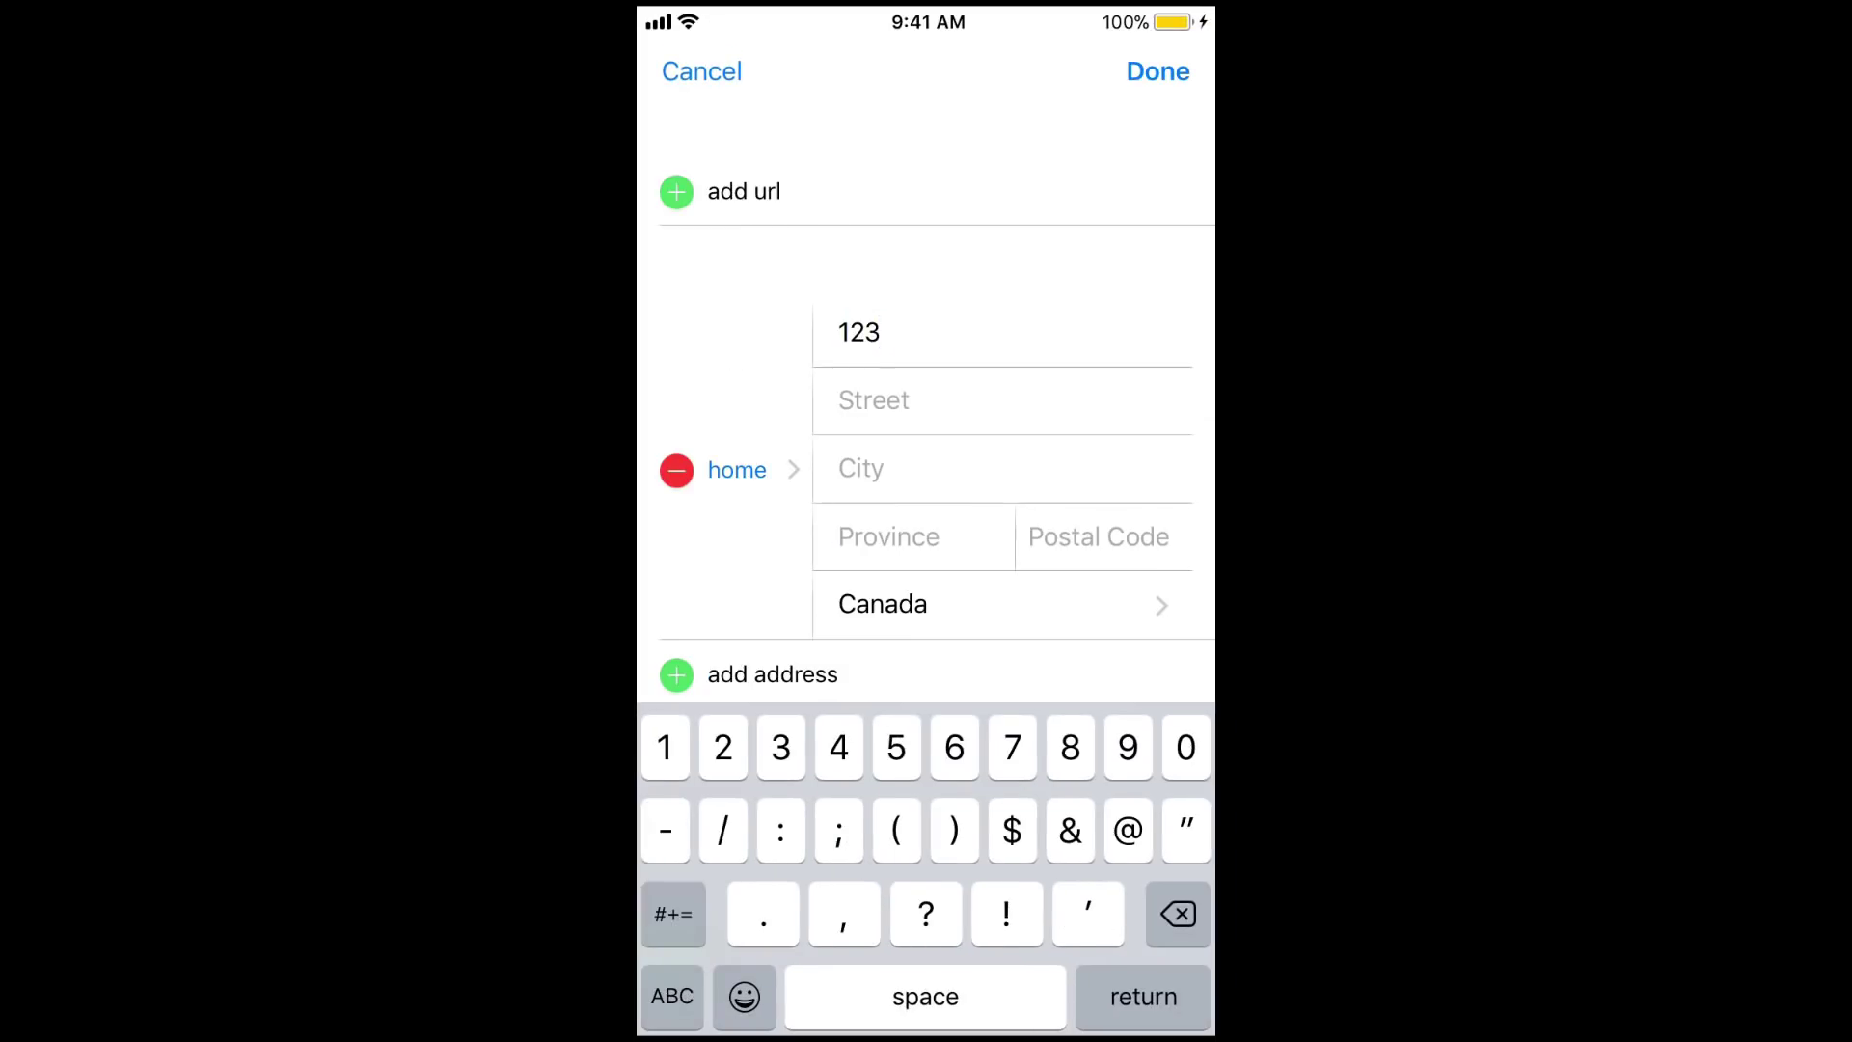
{"action": "type", "text": "Example St"}
{"action": "scroll", "coordinate": [927, 405], "scroll_direction": "up", "scroll_amount": 5}
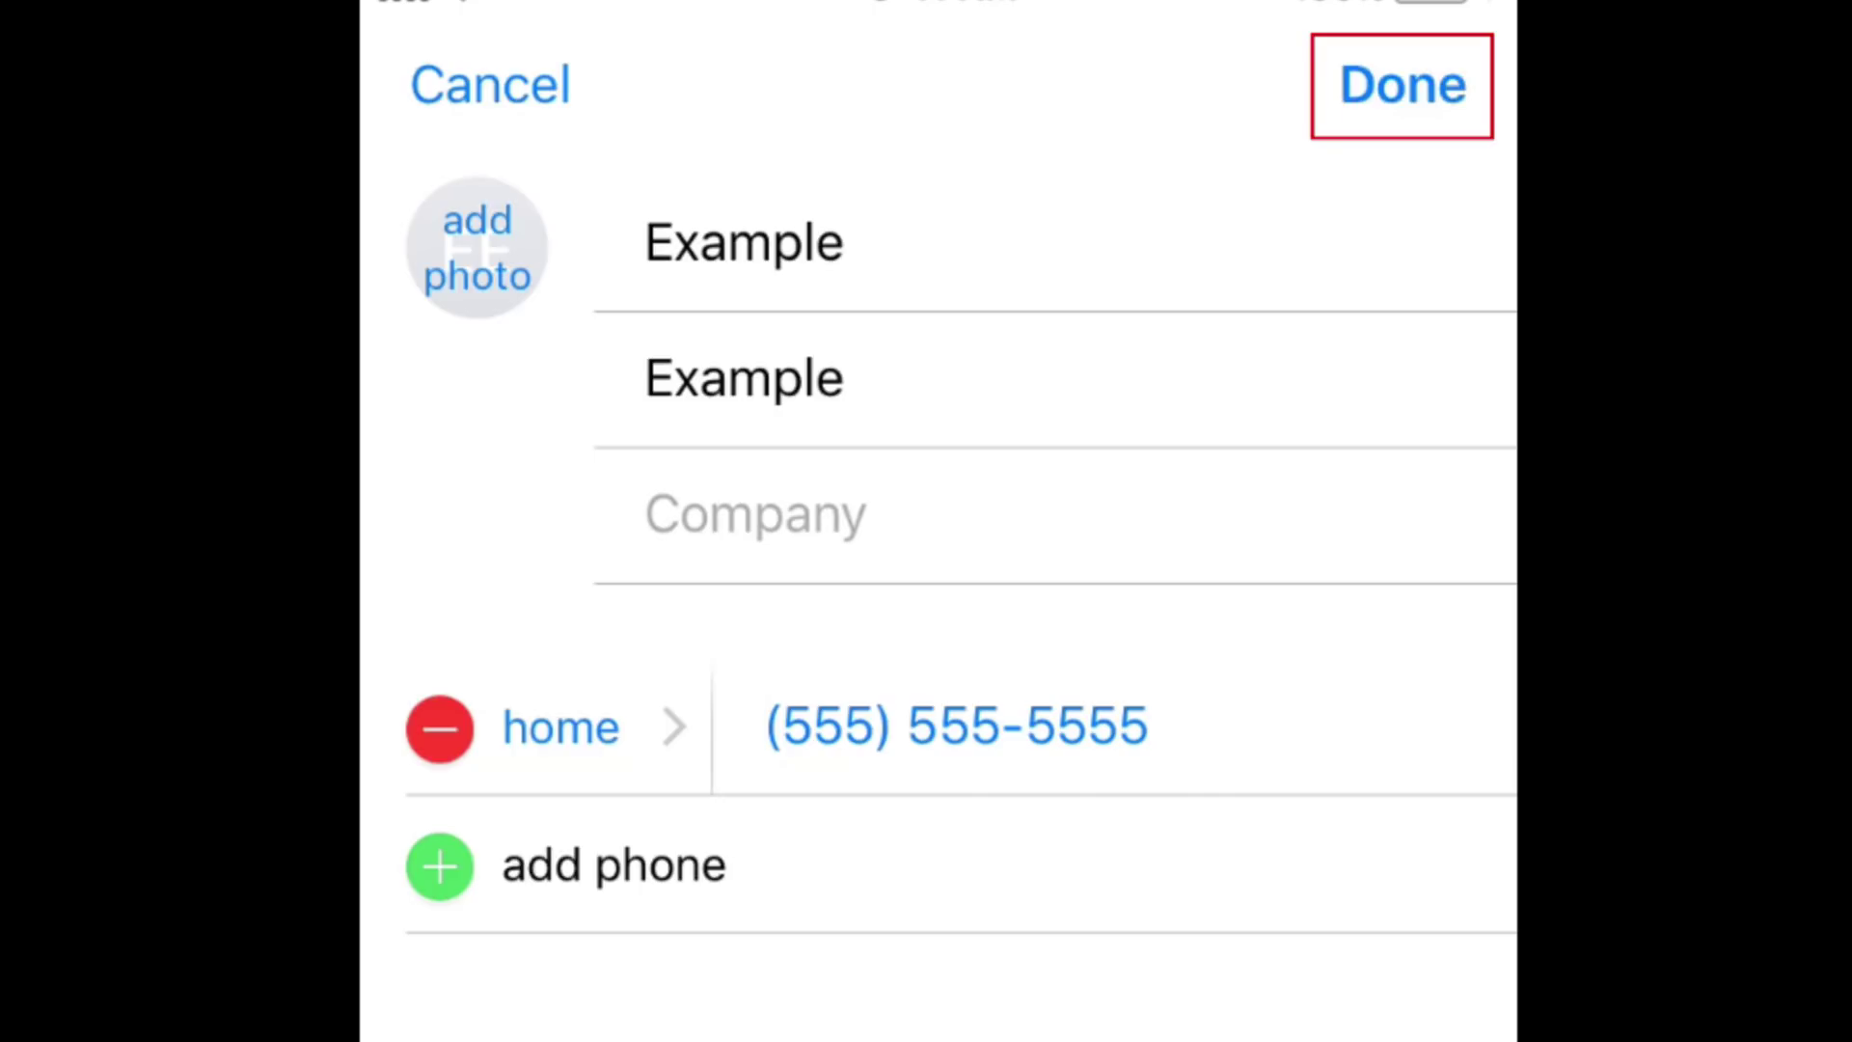
{"action": "left_click", "coordinate": [1403, 85]}
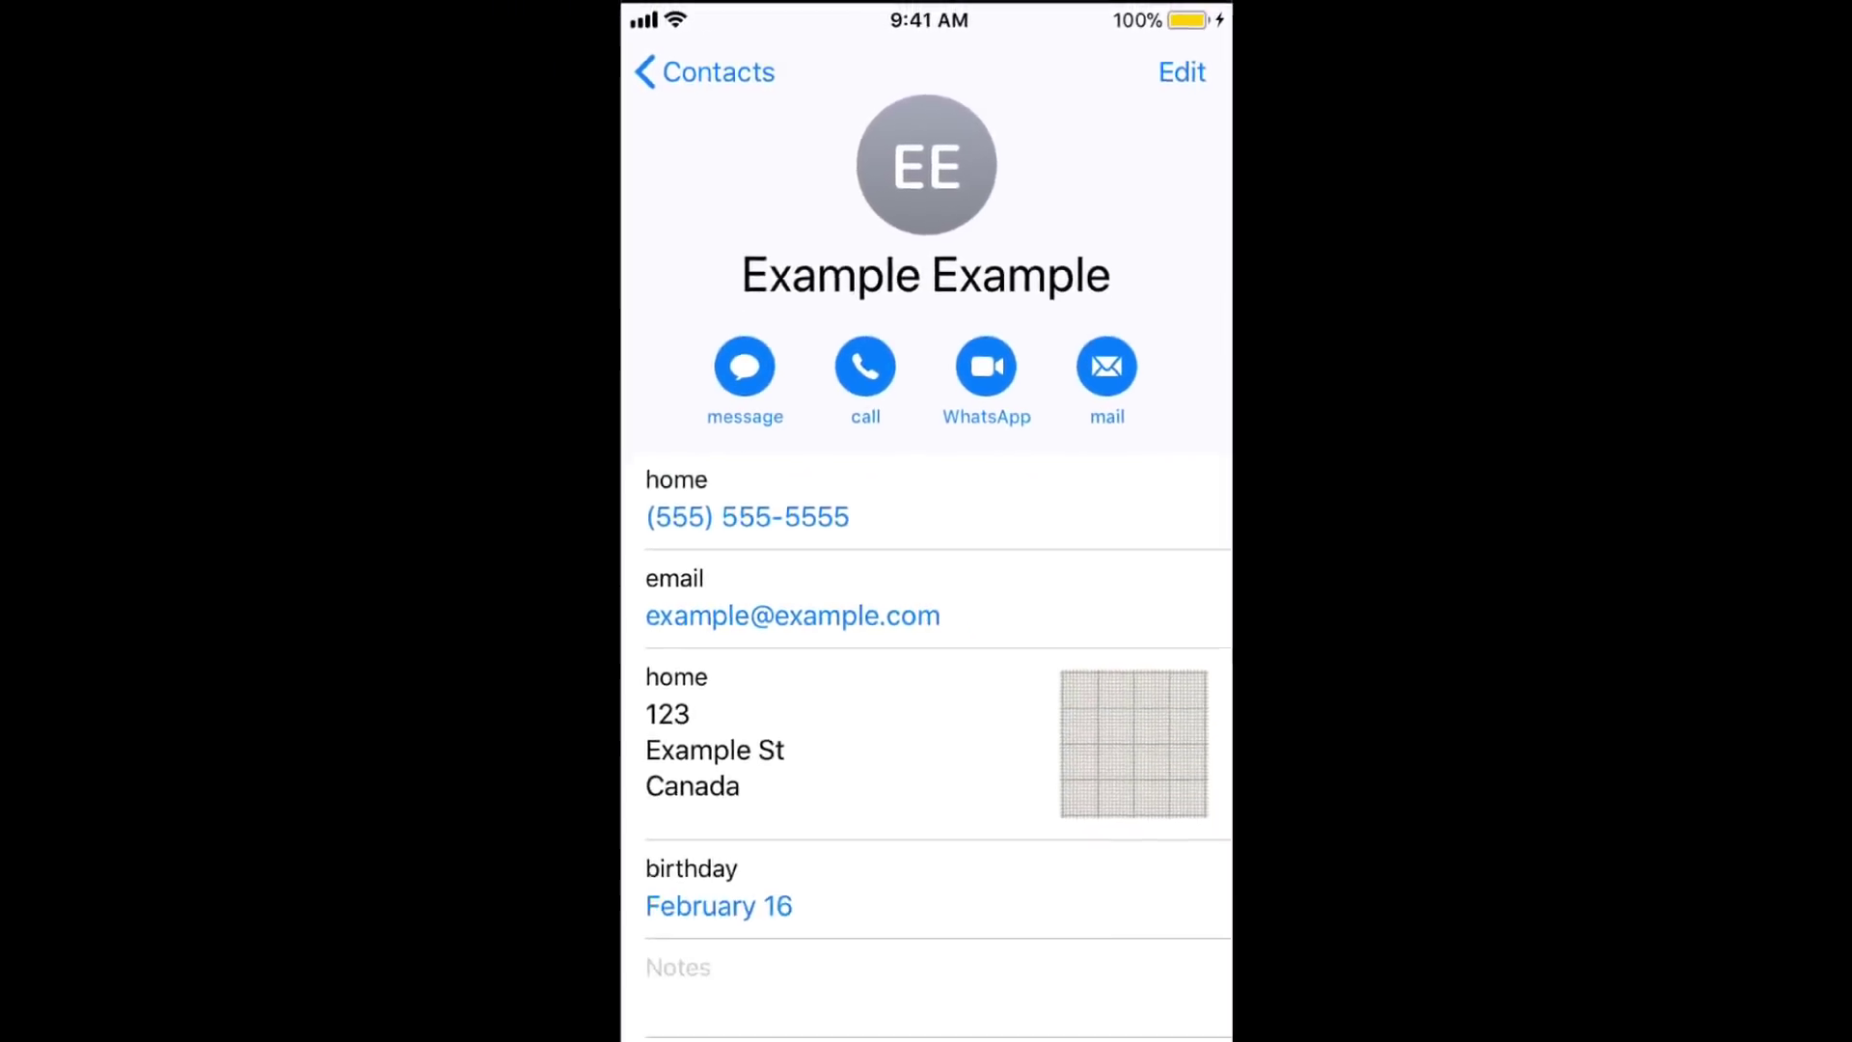
{"action": "left_click", "coordinate": [706, 70]}
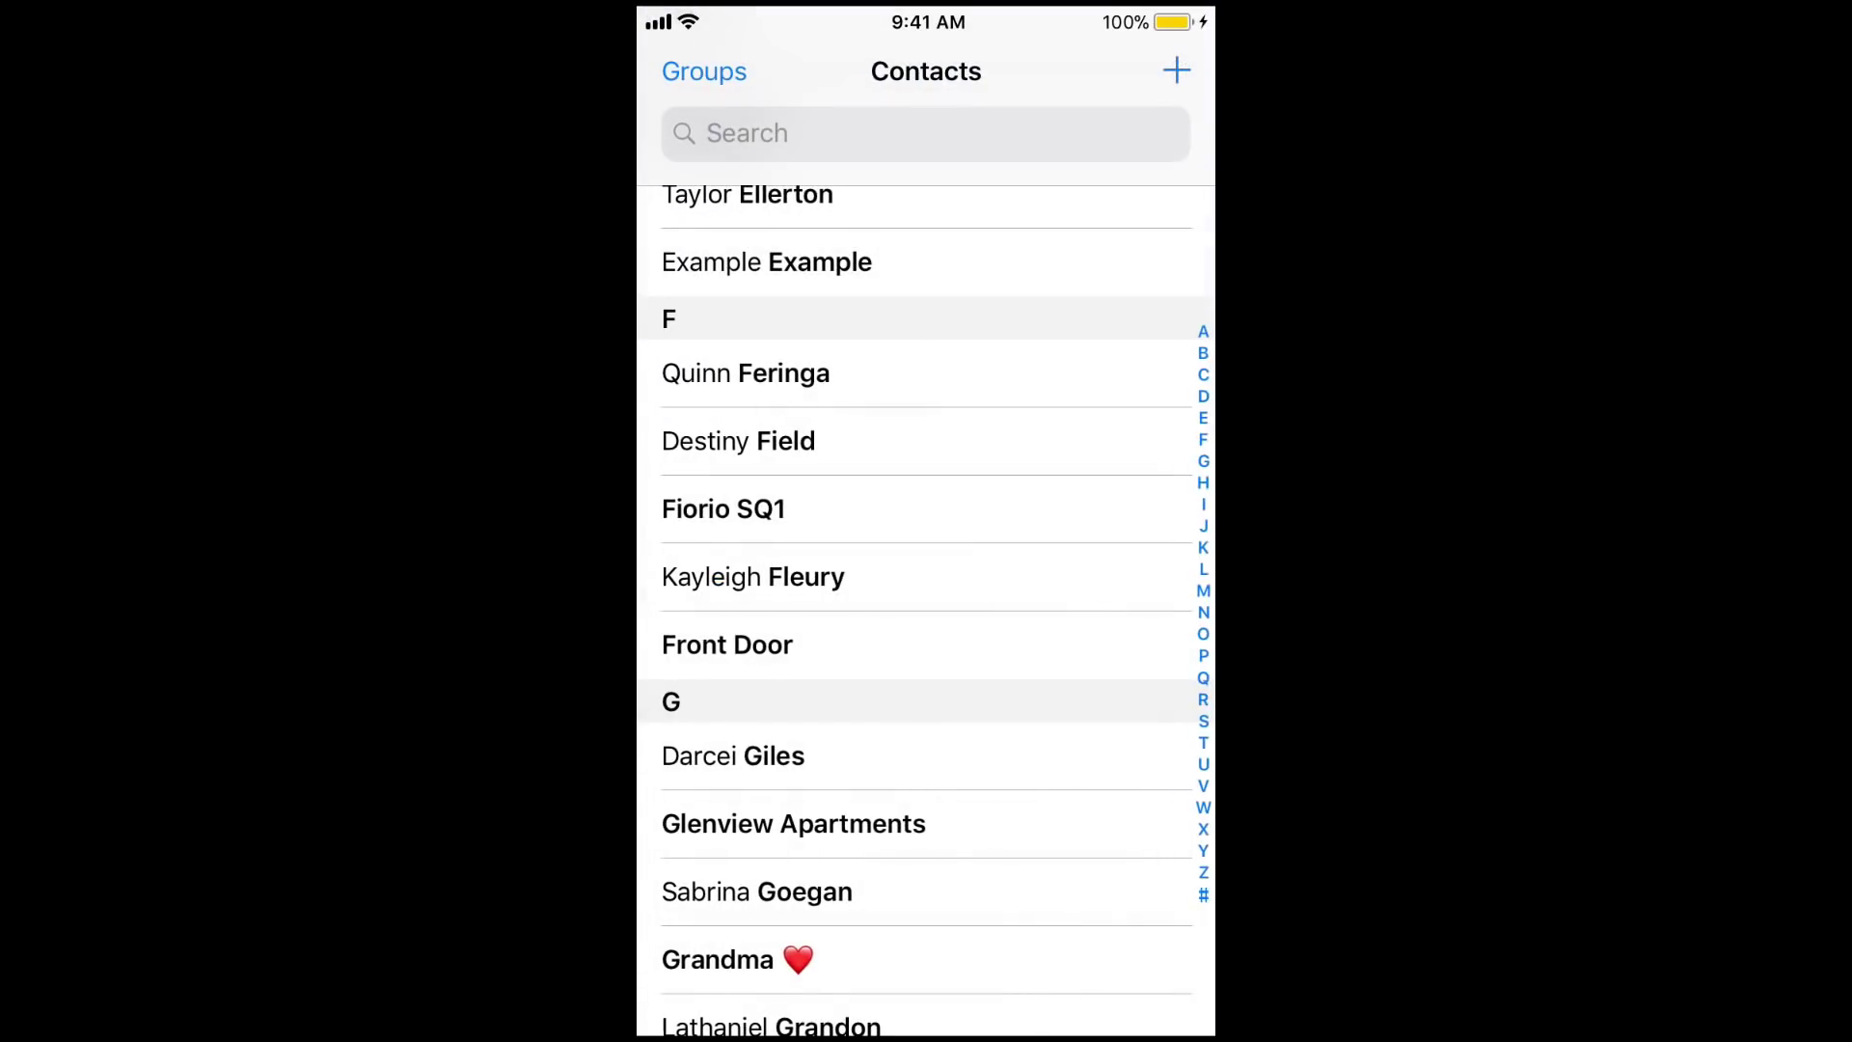
- Cancel an empty new contact form, then return to the iPhone home screen
{"action": "left_click", "coordinate": [1176, 70]}
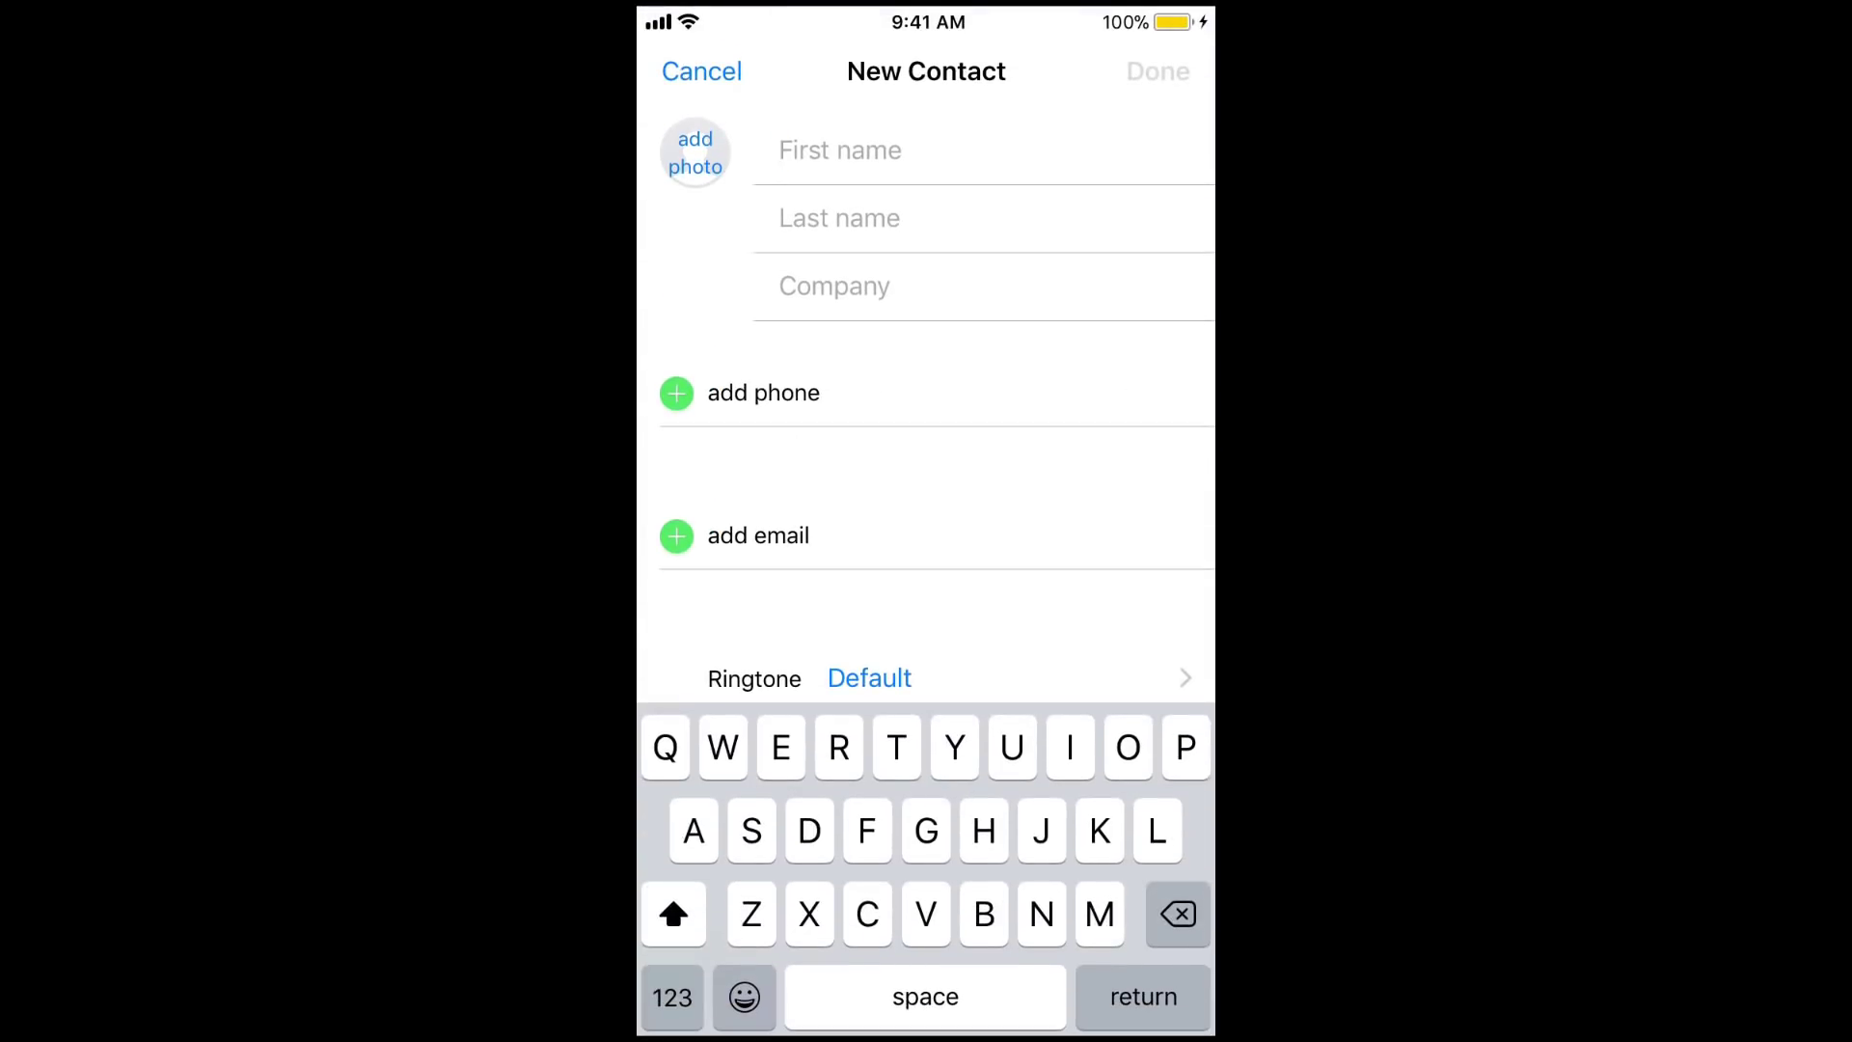
{"action": "left_click", "coordinate": [702, 70]}
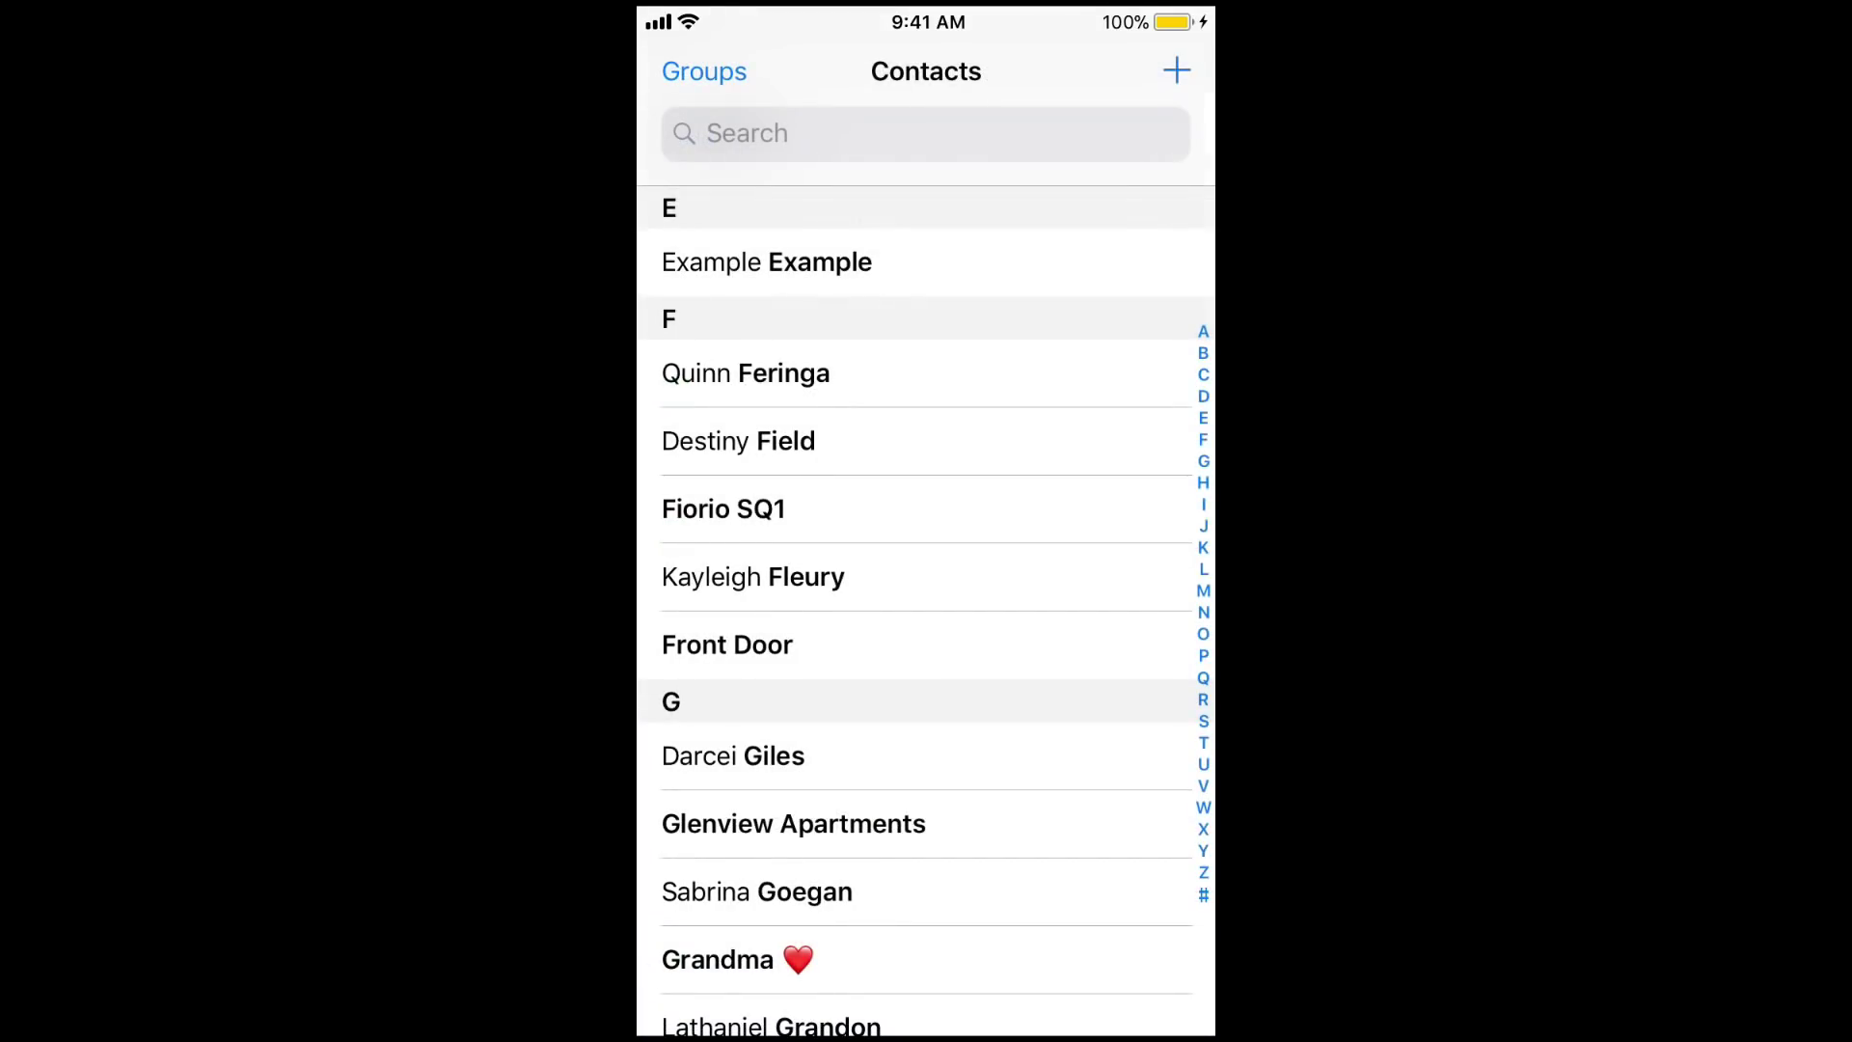
{"action": "key", "text": "Home"}
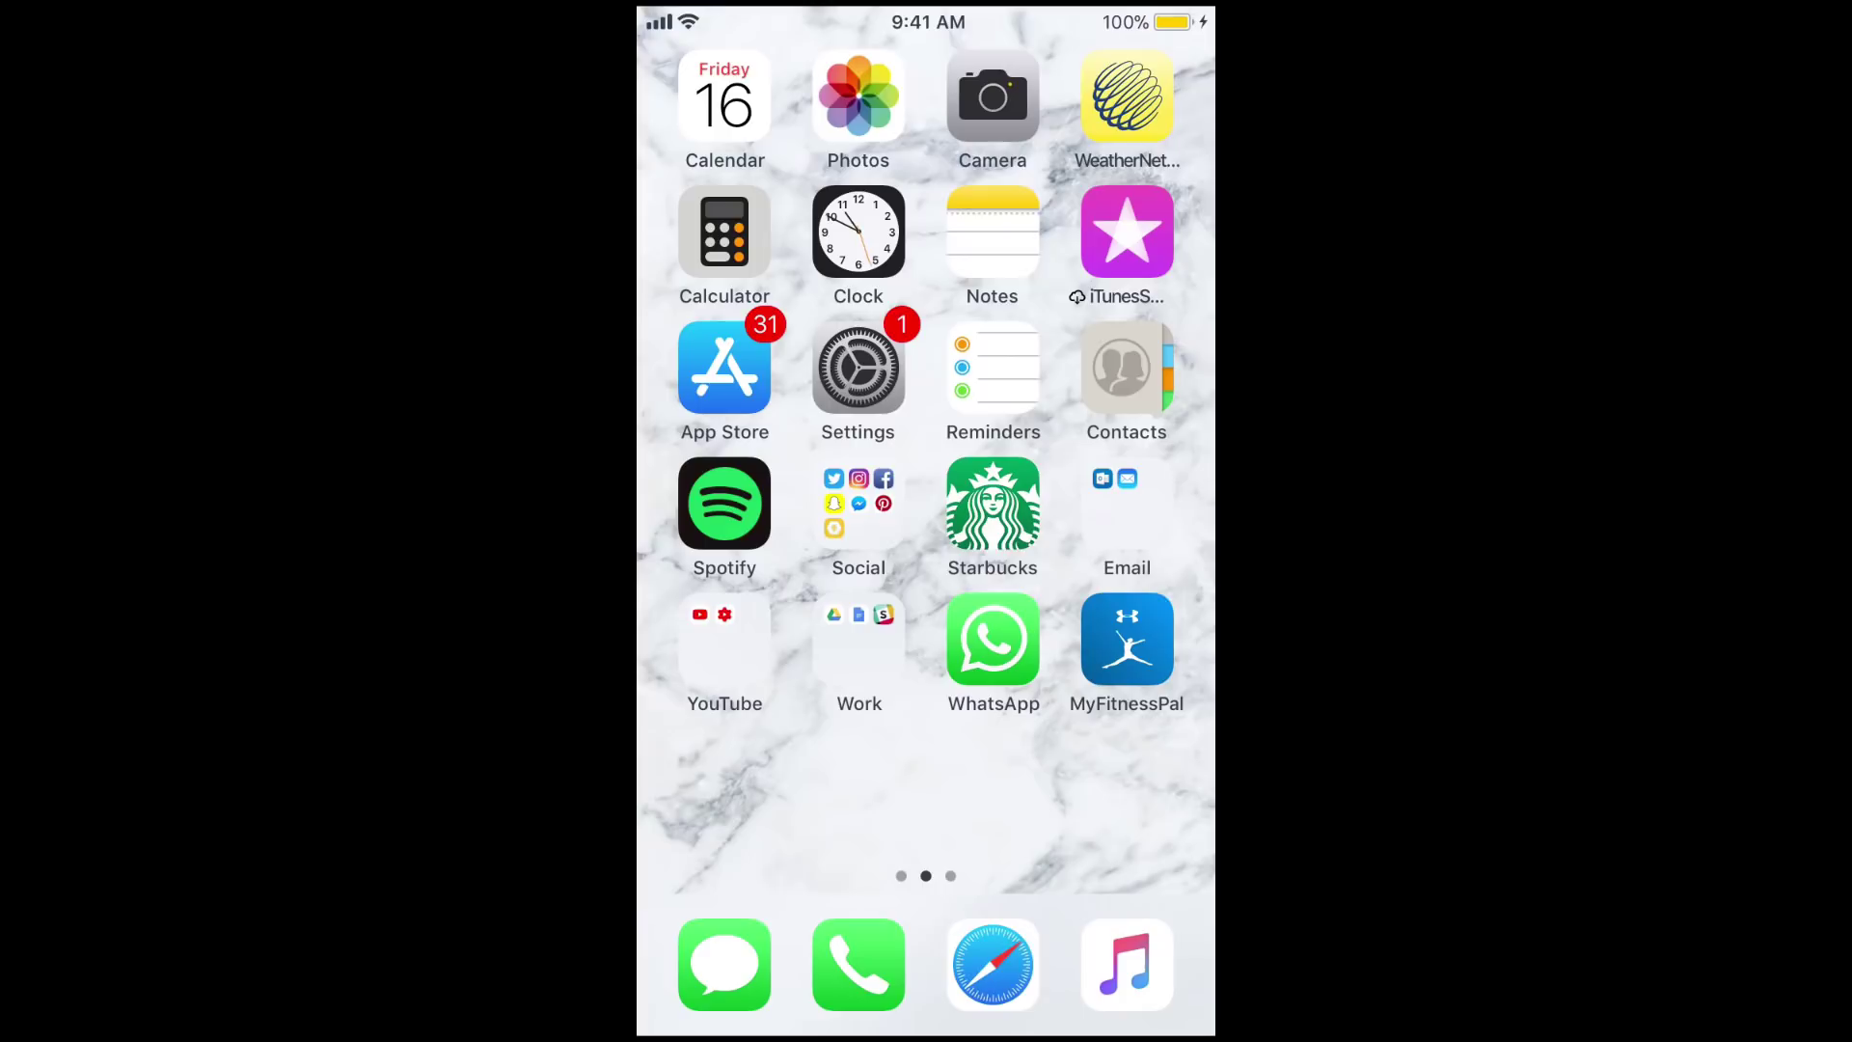